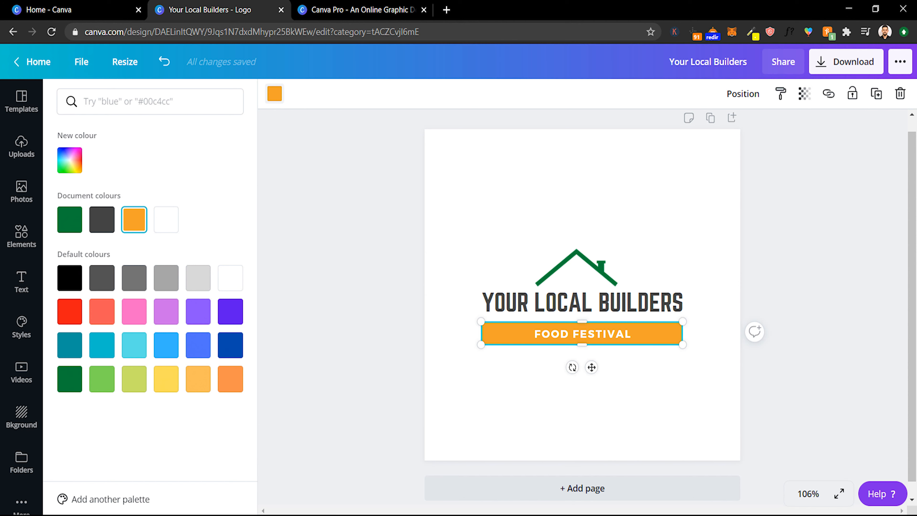
- Recolour the banner green and replace its text with RESIDENTIAL CONSTRUCTIONS
left_click(70, 220)
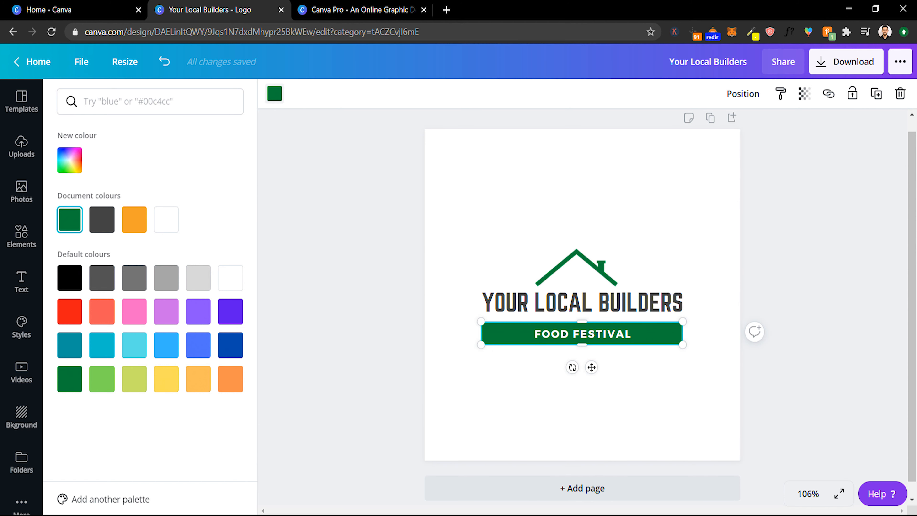
left_click(579, 334)
double_click(579, 334)
key("ctrl+a")
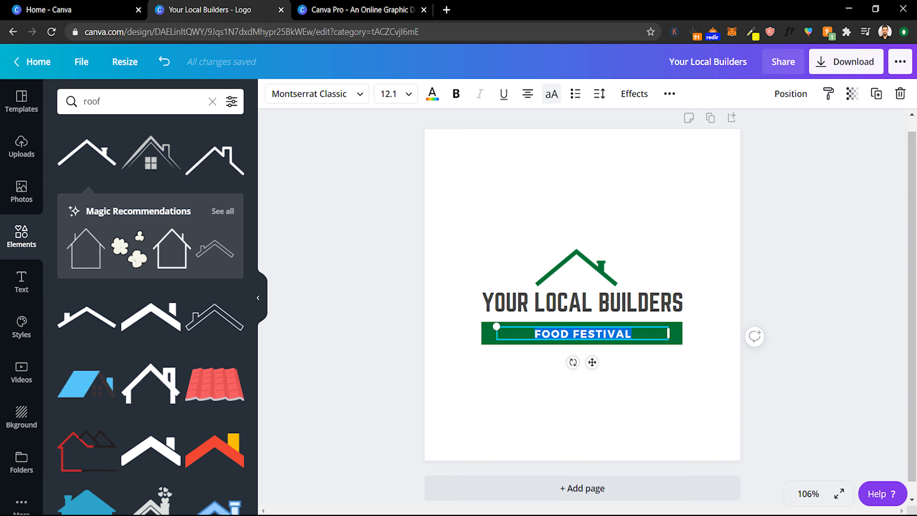
type("RESIDENTIAL CONSTR")
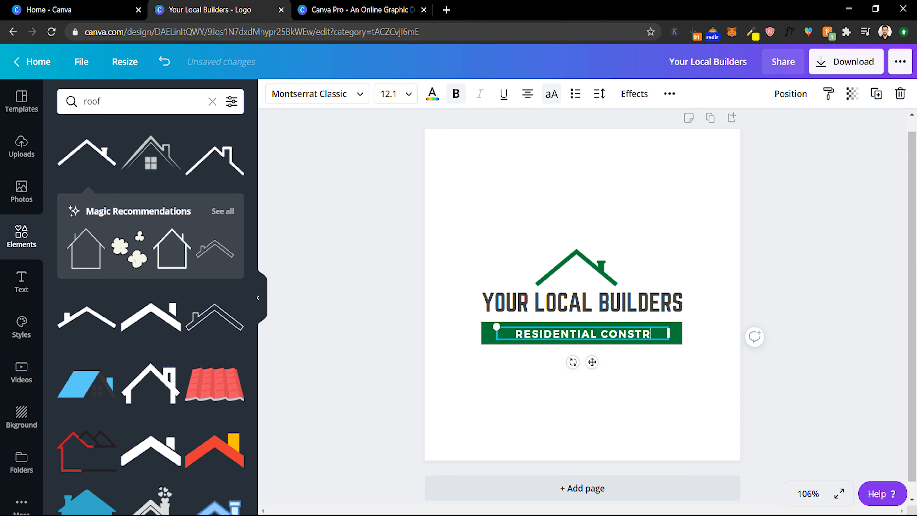
key("BackSpace")
type("RUCTIONS")
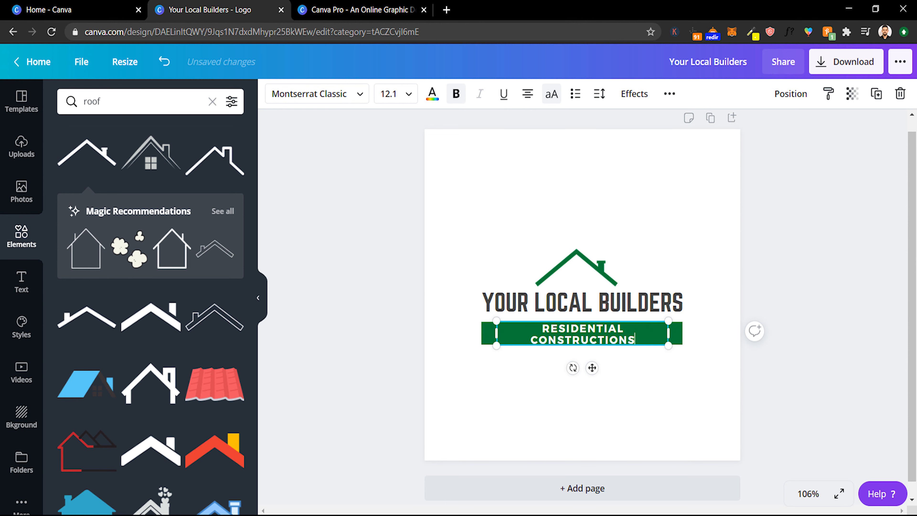
- Set the banner text's font size to 11
left_click(389, 94)
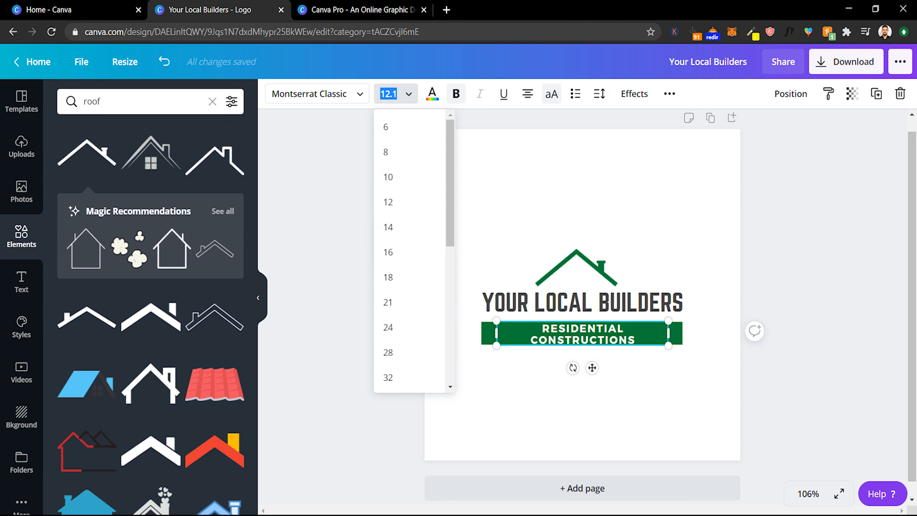
left_click(388, 203)
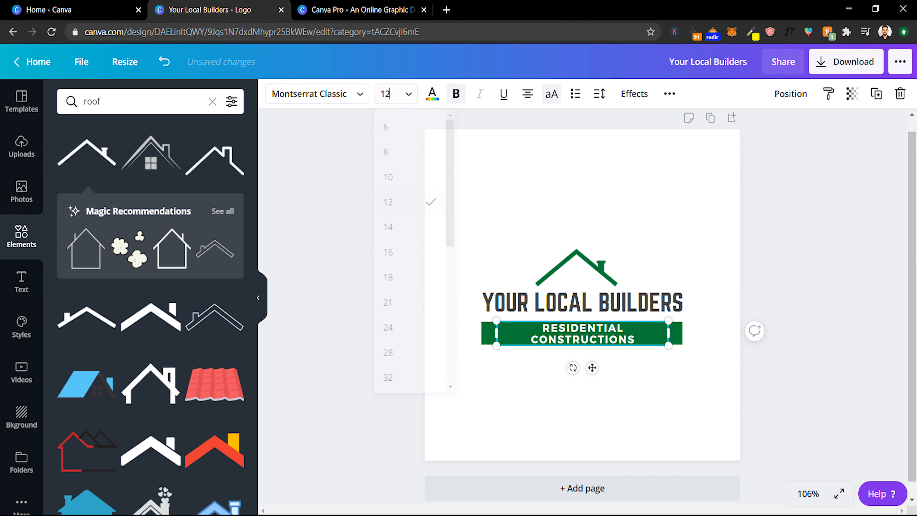
left_click(386, 94)
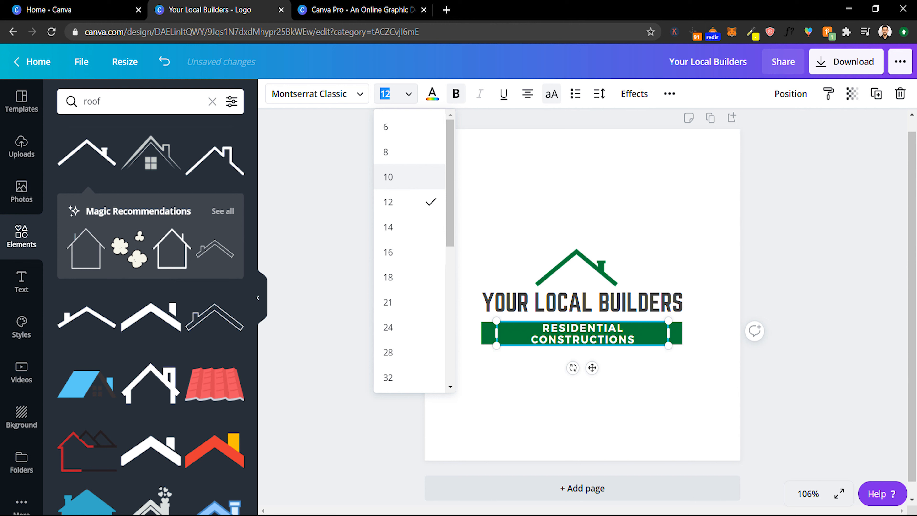
left_click(389, 176)
key("BackSpace")
type("1")
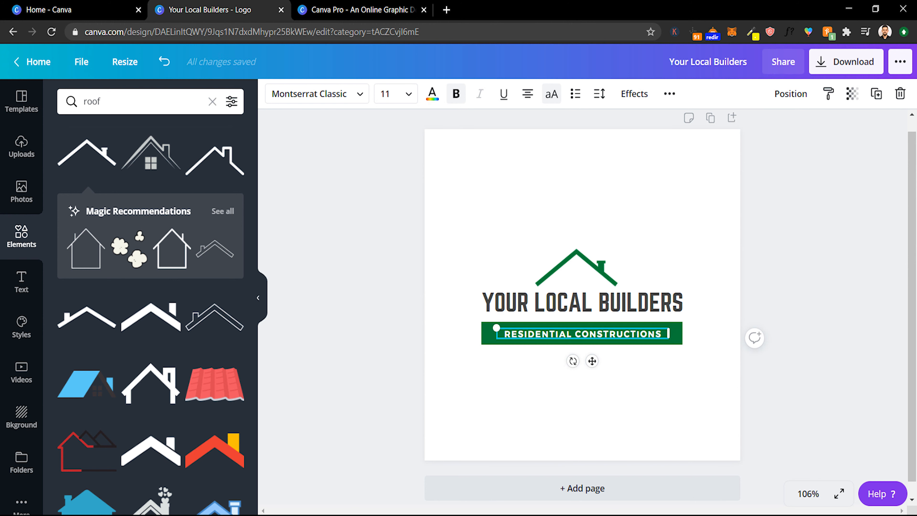
- Reduce the banner text's font size to 10 so it fits on one line
left_click(534, 195)
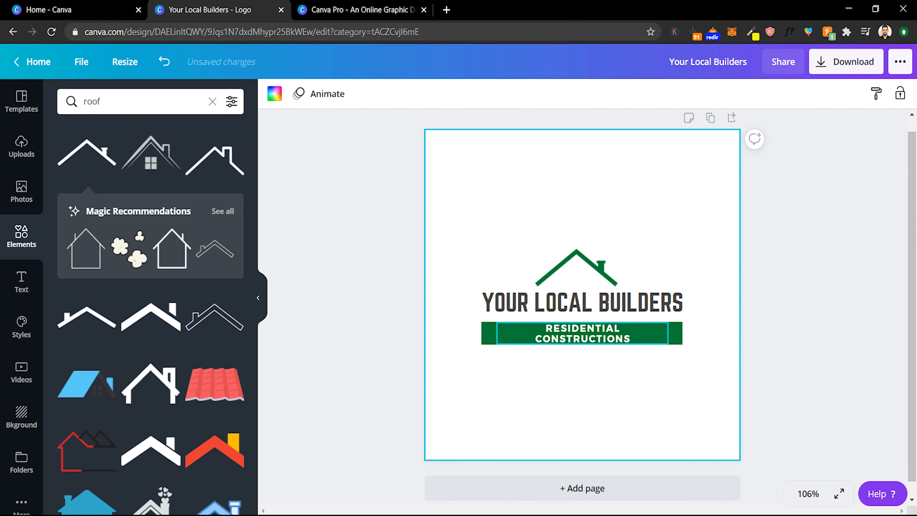
left_click(582, 333)
left_click(386, 94)
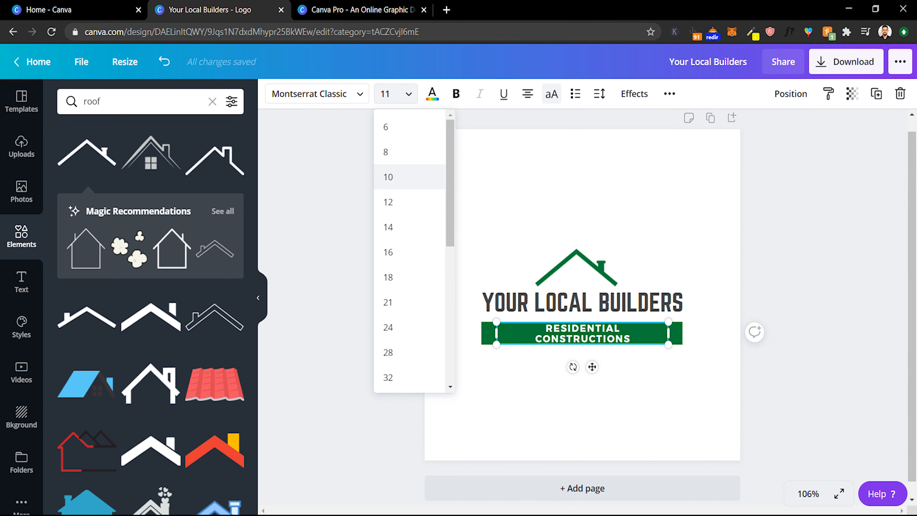
left_click(391, 176)
left_click(517, 206)
- Nudge the roof icon slightly to the right to centre it over the title
left_click(577, 268)
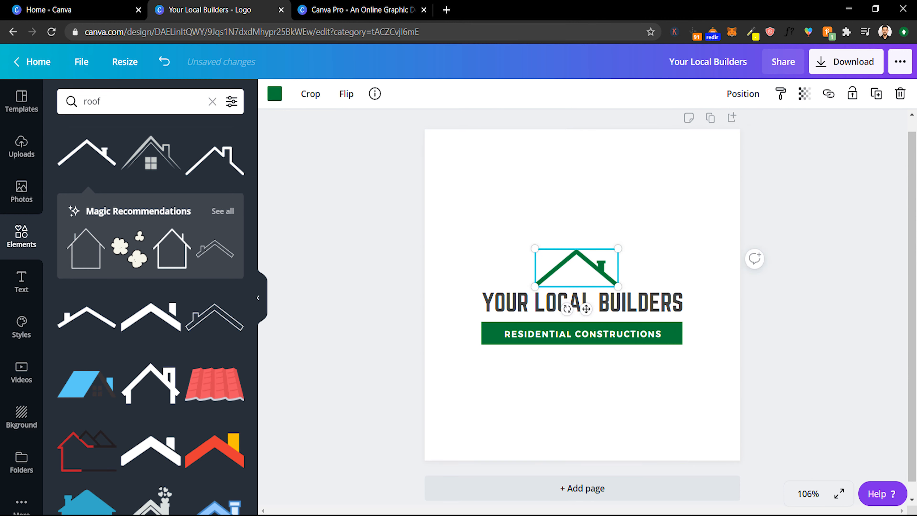
mouse_move(577, 268)
left_mouse_down()
mouse_move(634, 247)
mouse_move(591, 269)
left_mouse_up()
left_click(592, 402)
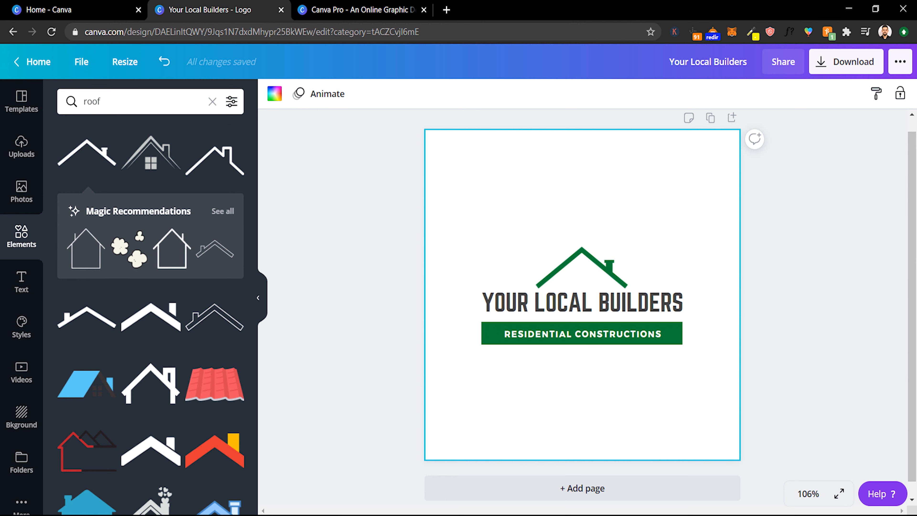
key("Escape")
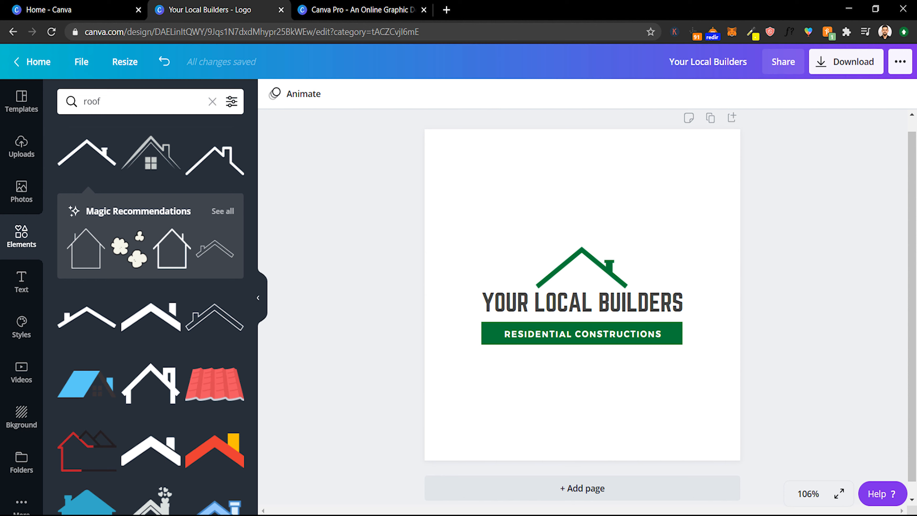
- Select all logo elements and enlarge them together to span the page width
left_click_drag(484, 401, 691, 246)
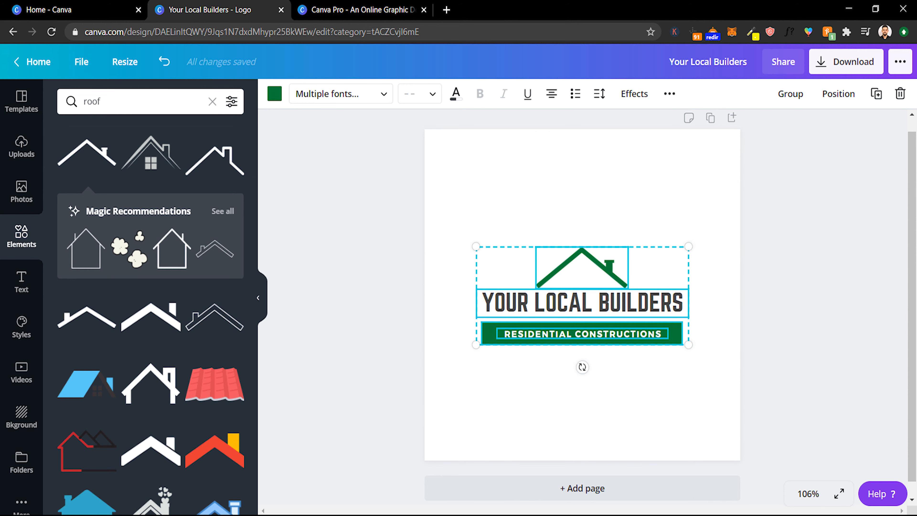
left_click_drag(476, 247, 437, 228)
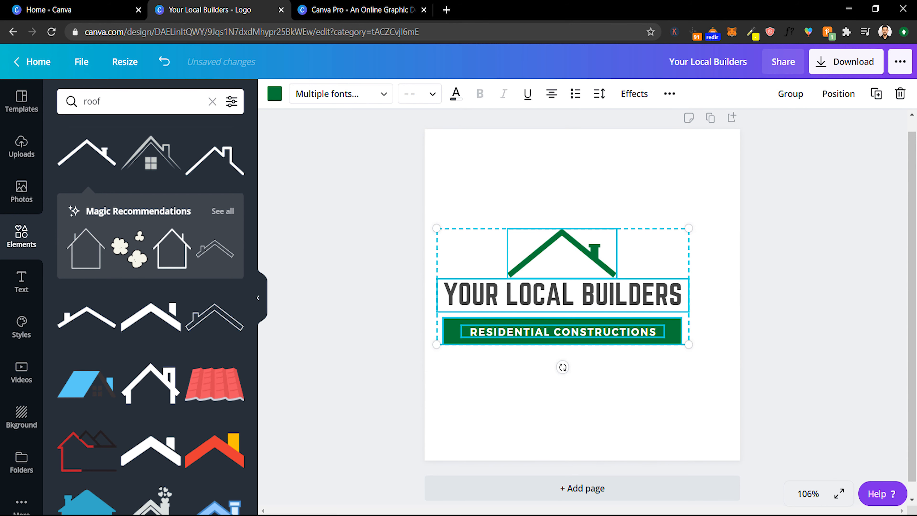
left_click_drag(689, 344, 741, 369)
left_click_drag(436, 369, 428, 373)
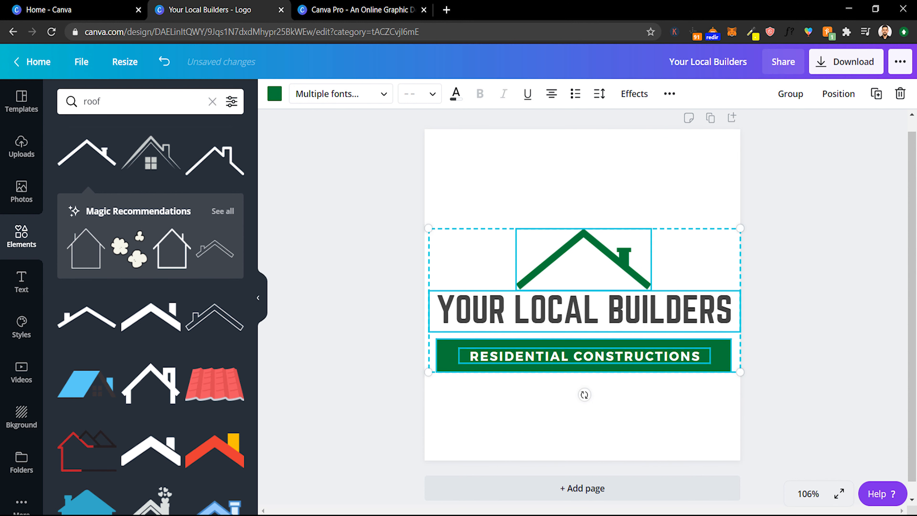
left_click(505, 415)
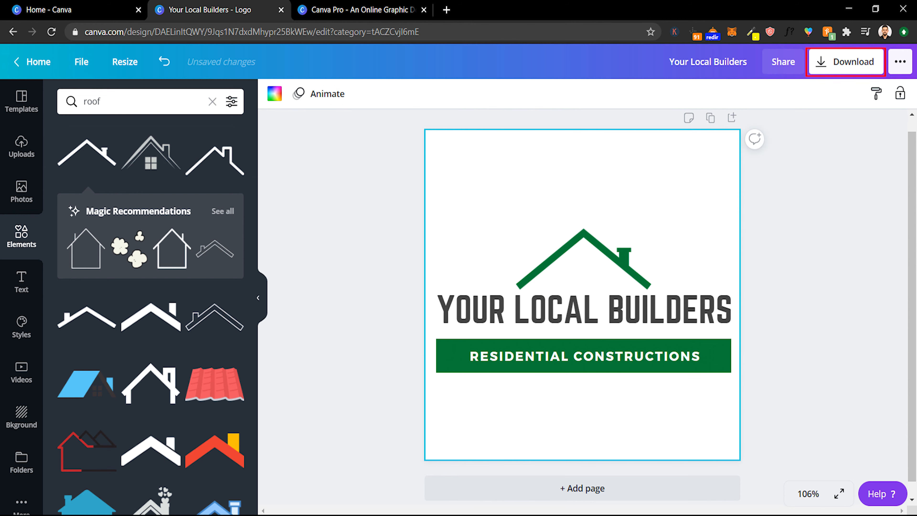
- Download the design as a PNG with a transparent background
left_click(846, 61)
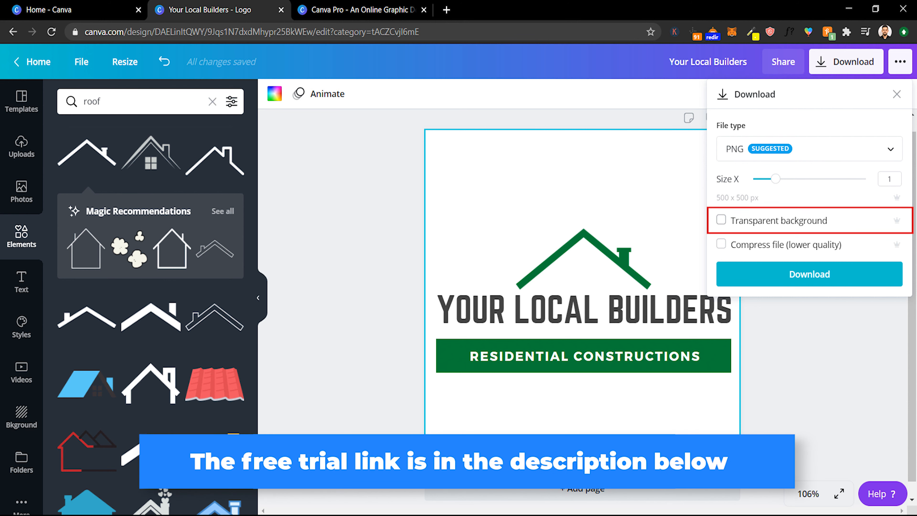
left_click(721, 219)
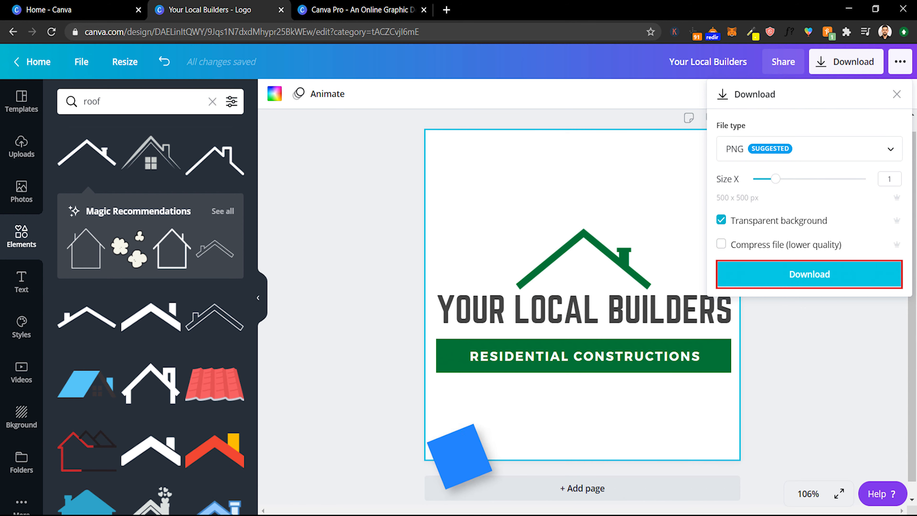
left_click(809, 275)
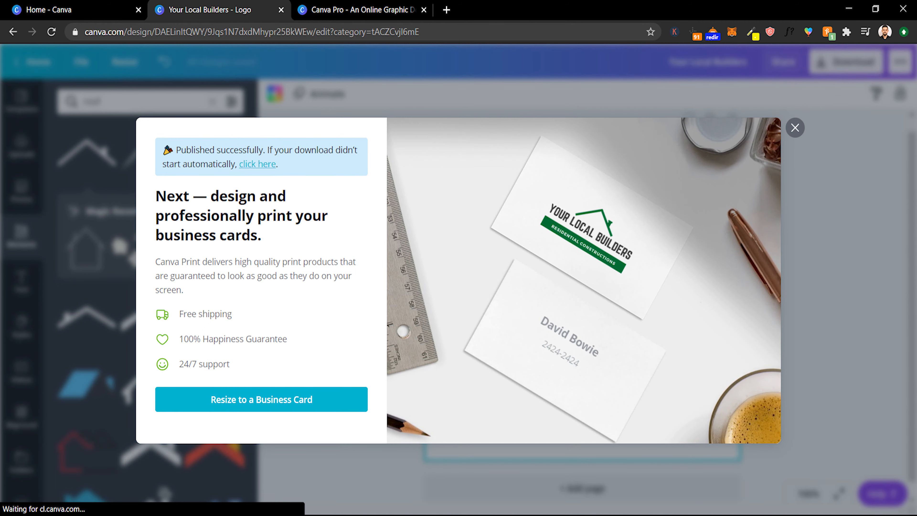
left_click(795, 110)
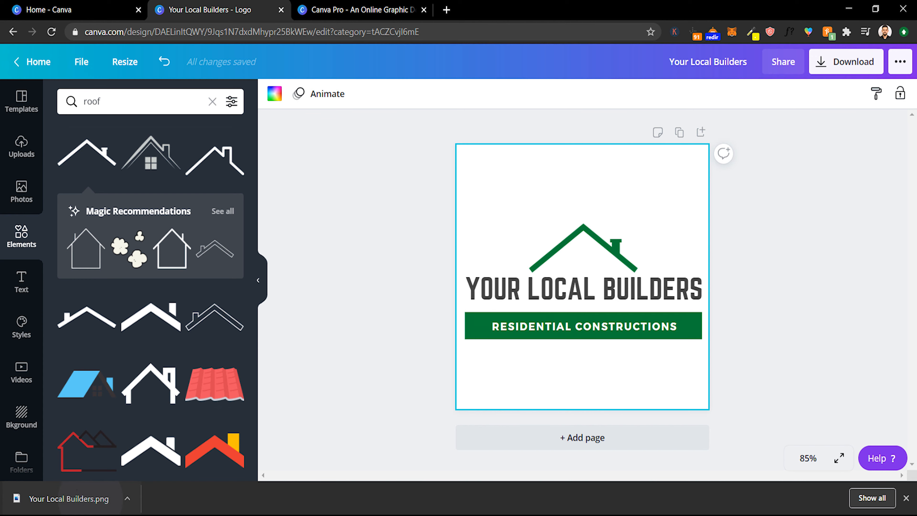
- Open the downloaded Your Local Builders.png to inspect it, then close the viewer
left_click(95, 499)
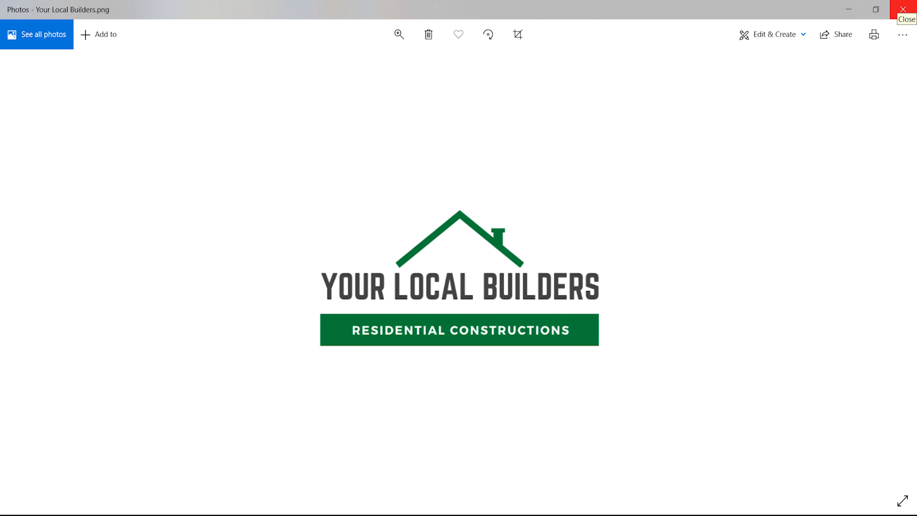
left_click(903, 10)
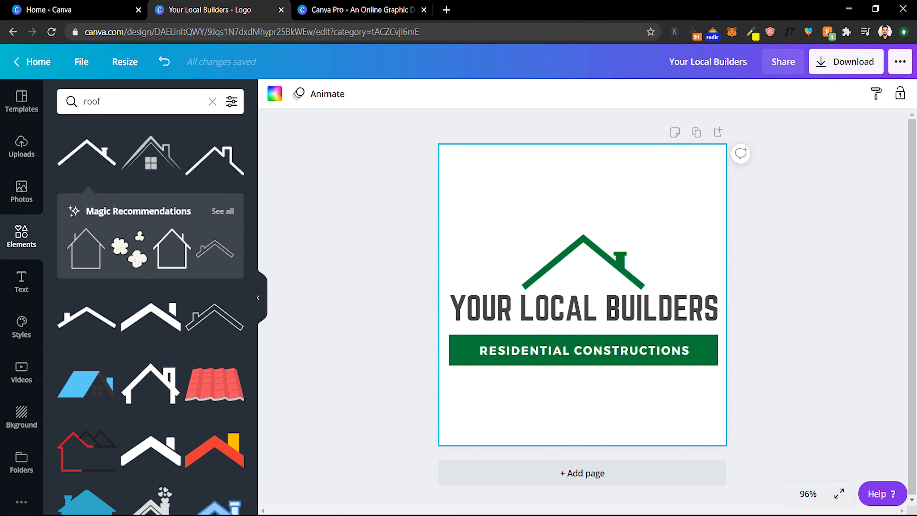
key("Escape")
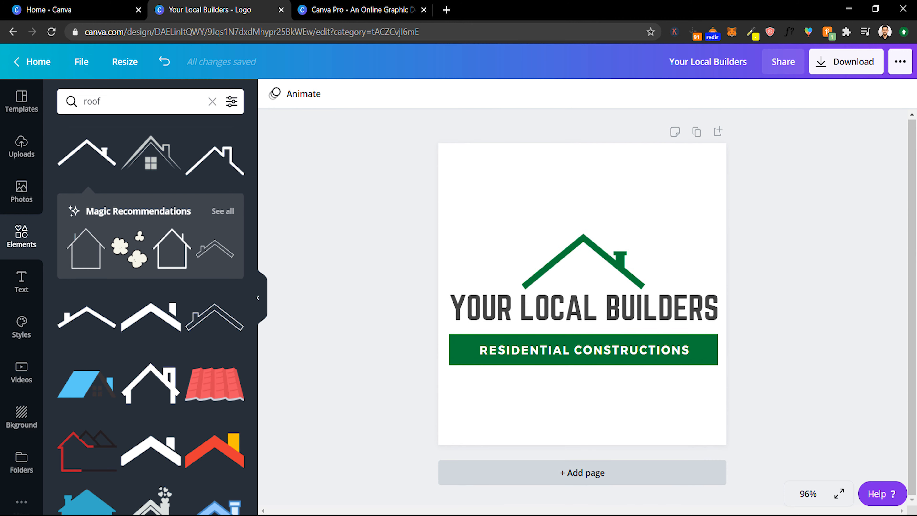
- Add a second page and apply the kommune DJ logo template to it
left_click(583, 473)
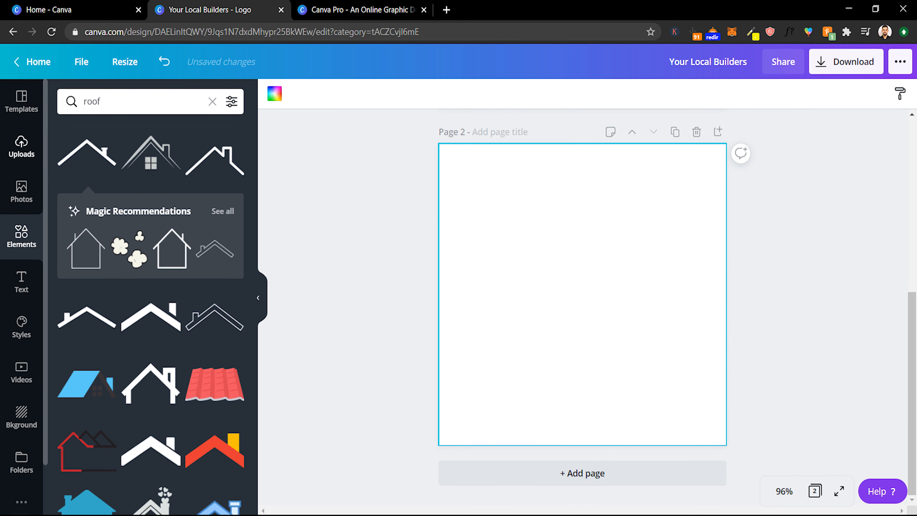
left_click(21, 101)
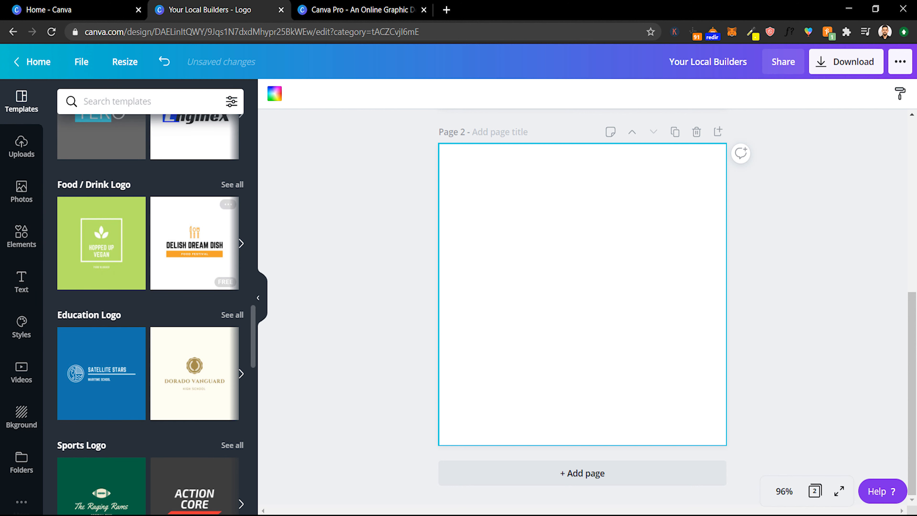
scroll(195, 306, "up", 2)
scroll(194, 306, "down", 7)
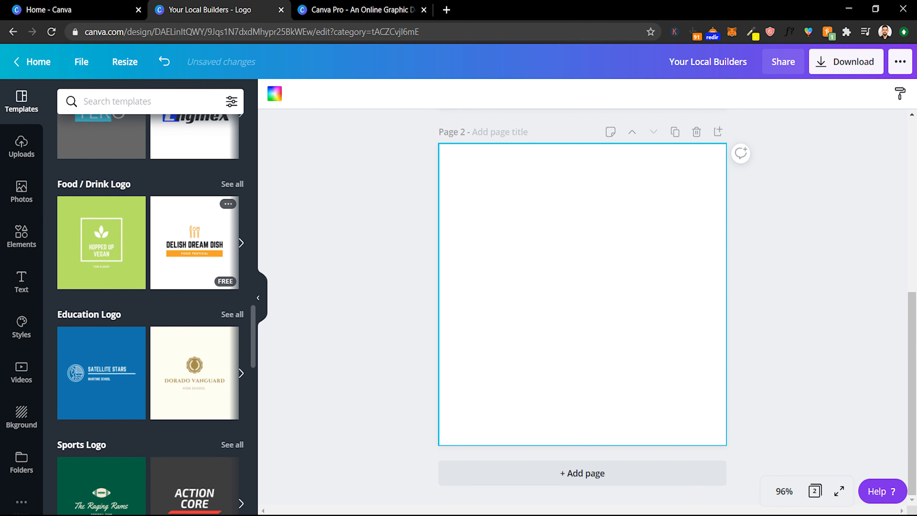
scroll(194, 305, "down", 6)
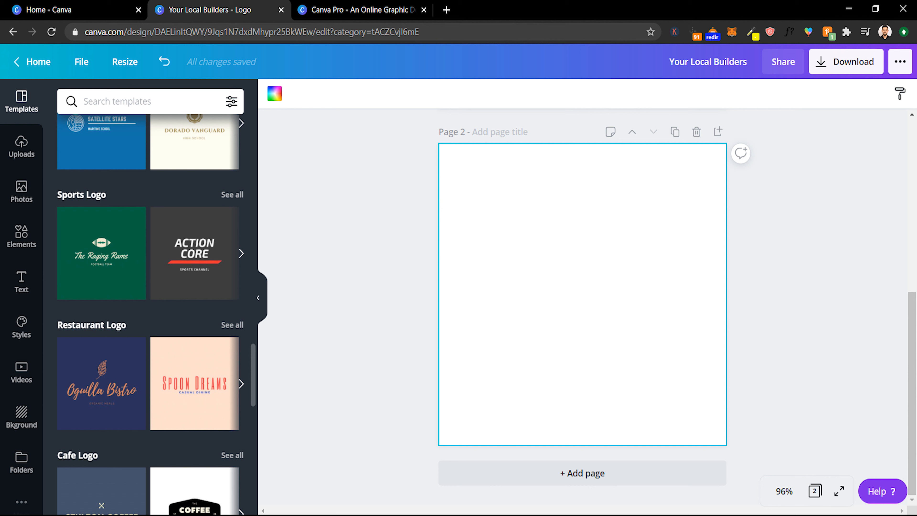
scroll(194, 306, "down", 6)
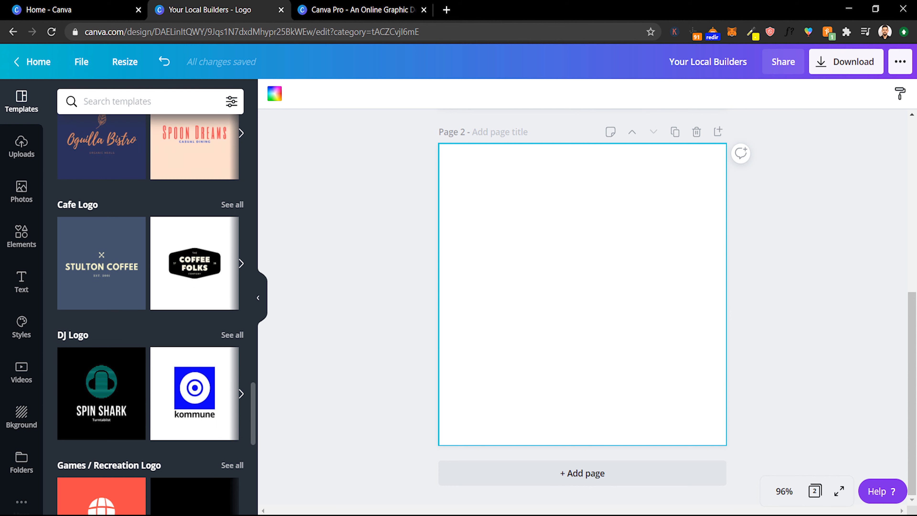
scroll(195, 202, "down", 6)
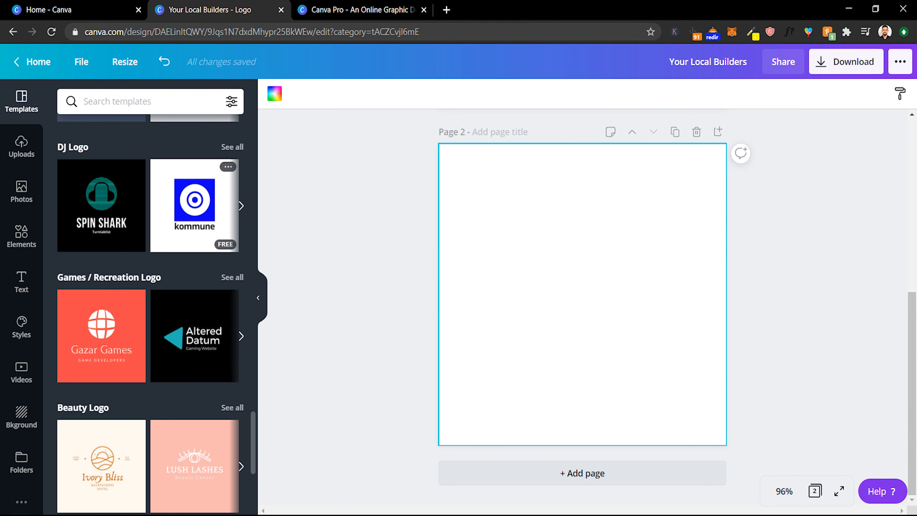
left_click(195, 202)
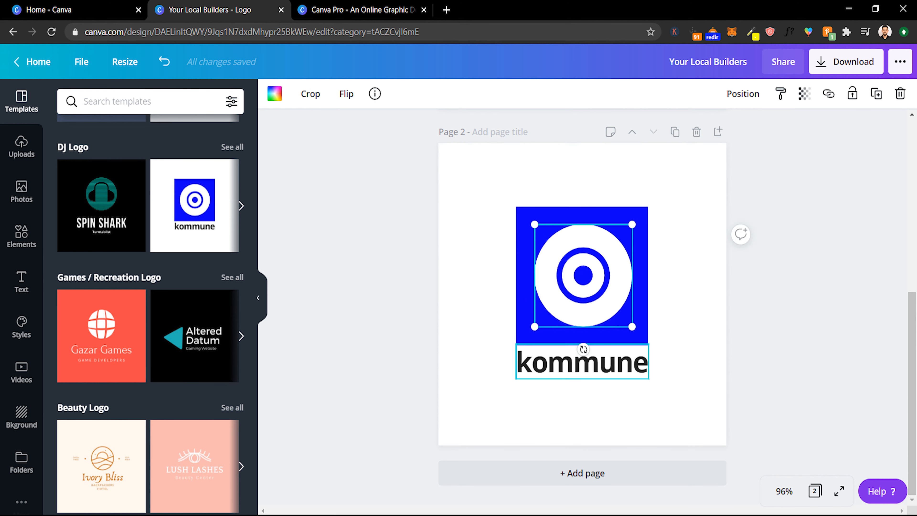
- Replace the logo's kommune wording with NOWIK
double_click(594, 361)
left_click(688, 343)
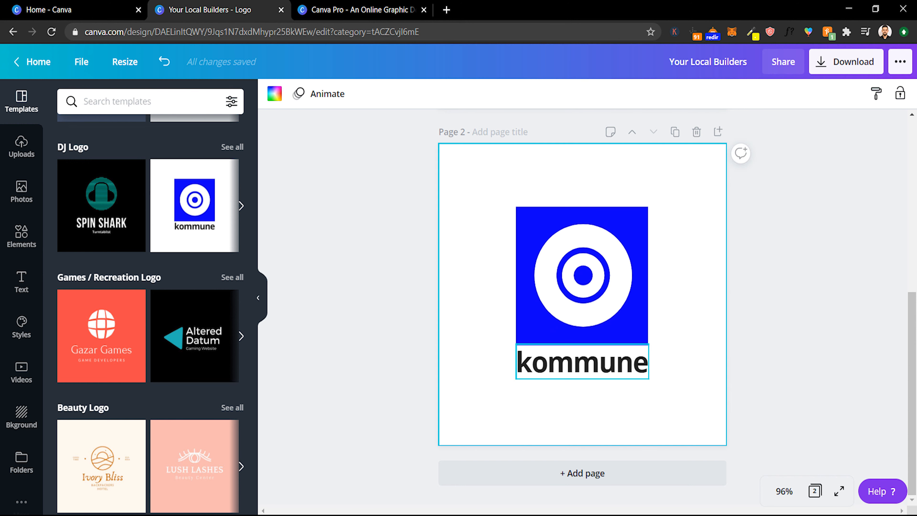
double_click(582, 362)
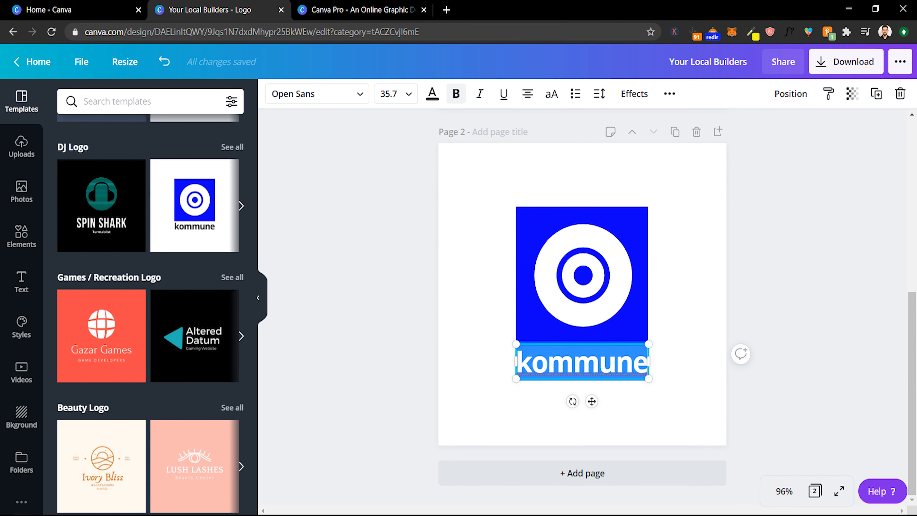
type("NOWIK")
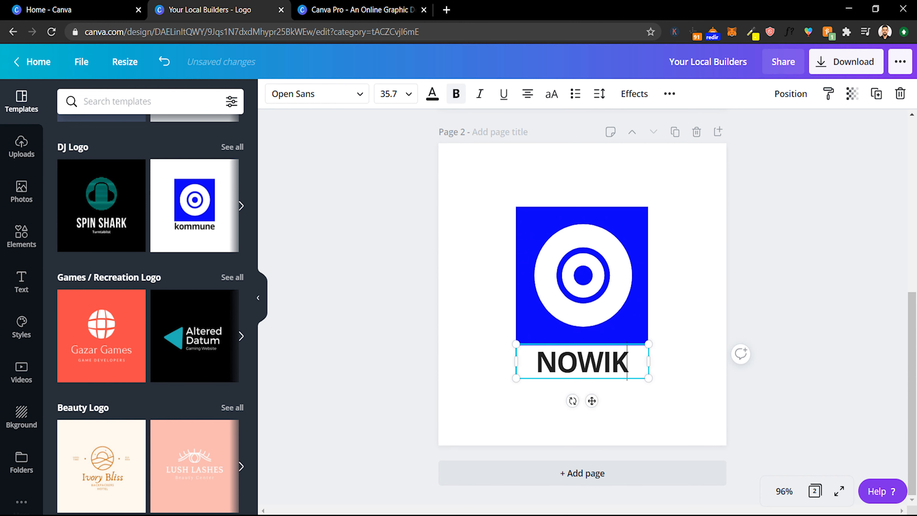
key("Escape")
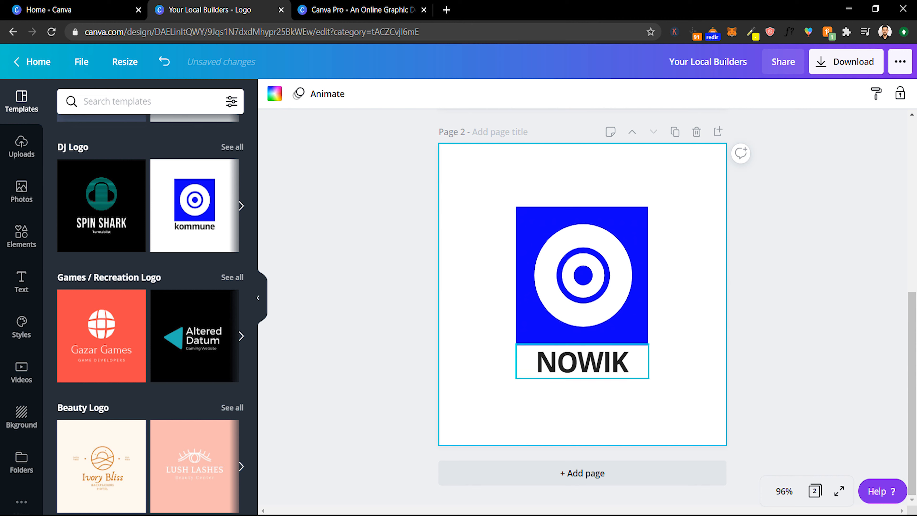
double_click(627, 365)
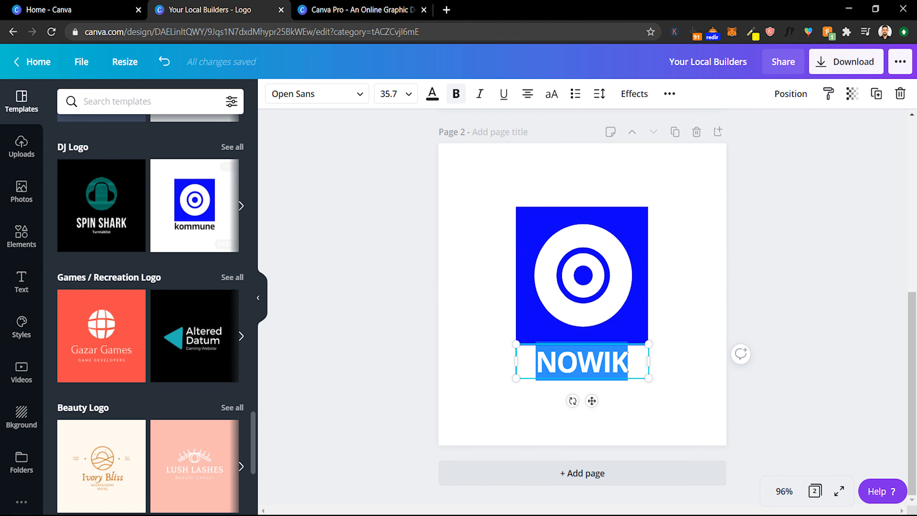
scroll(151, 289, "up", 5)
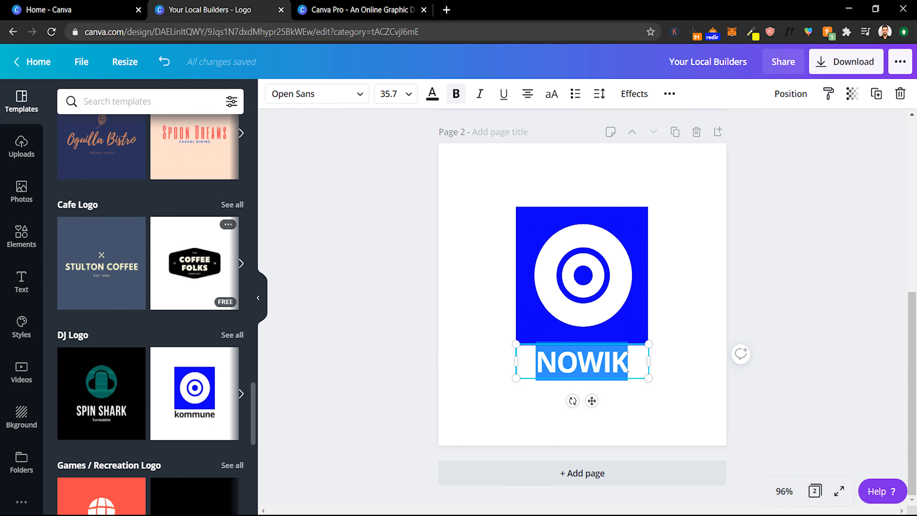
scroll(195, 232, "up", 2)
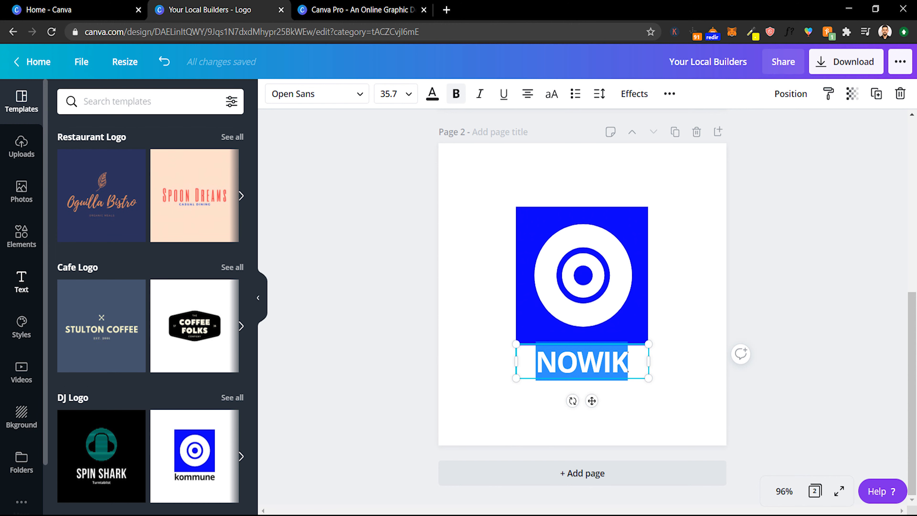
left_click(21, 282)
scroll(150, 289, "down", 2)
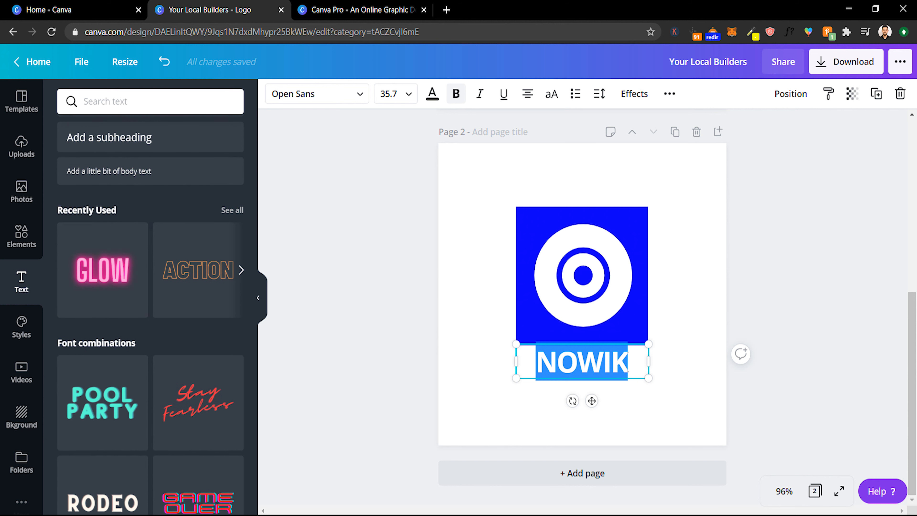
key("Escape")
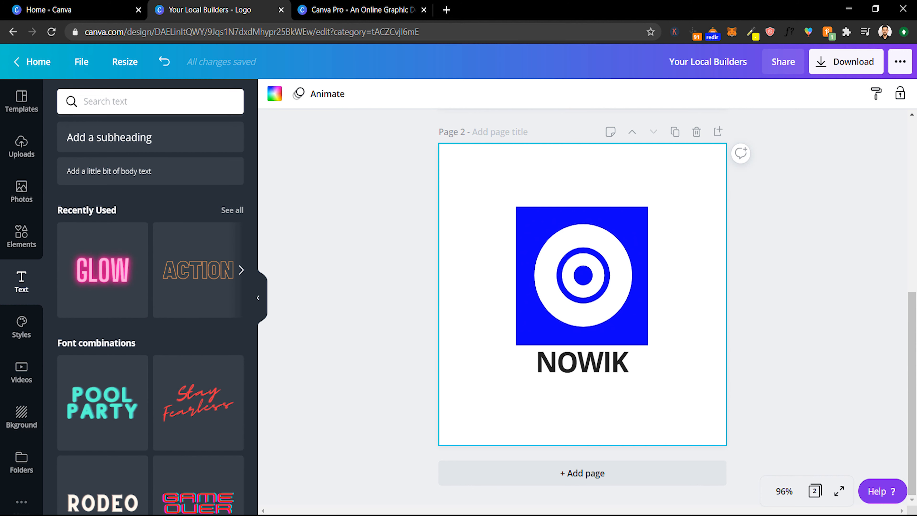
- Apply the Glitch text effect to the NOWIK wording
double_click(582, 361)
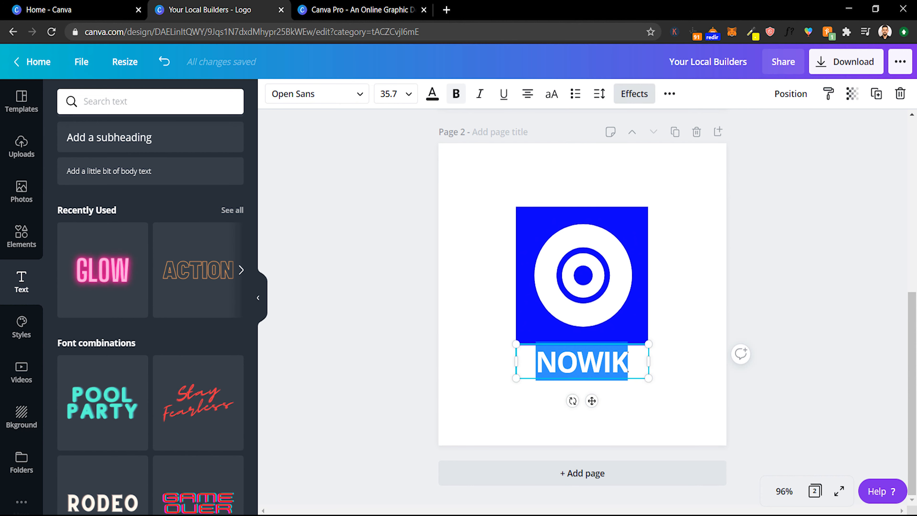
left_click(635, 93)
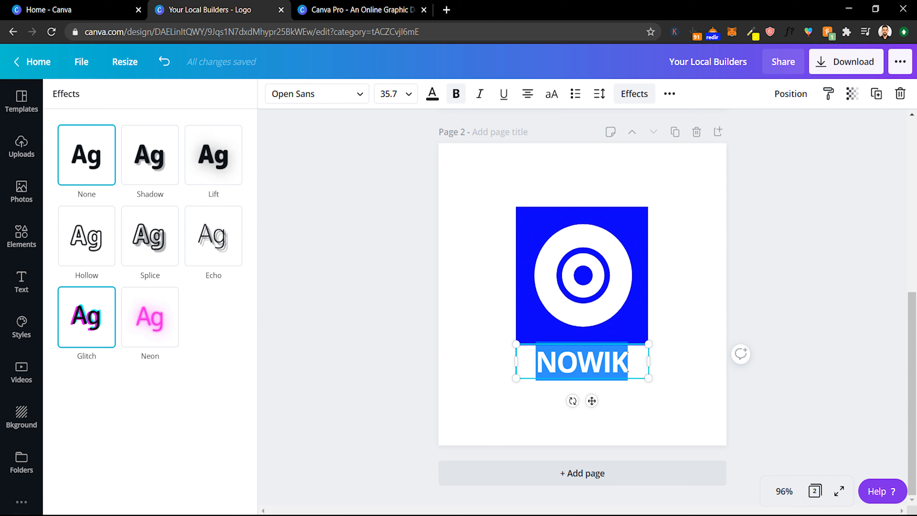
left_click(87, 317)
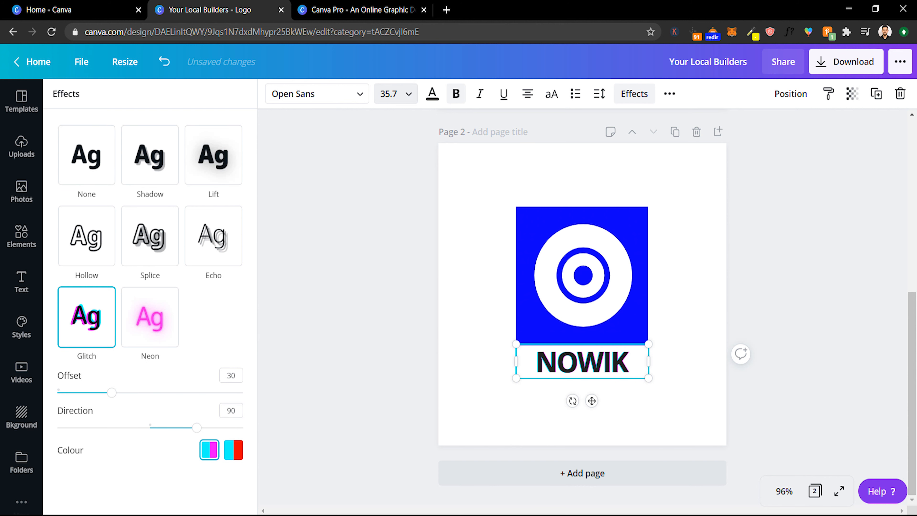
- Set the NOWIK text's font size to 48
left_click(389, 94)
scroll(398, 327, "down", 2)
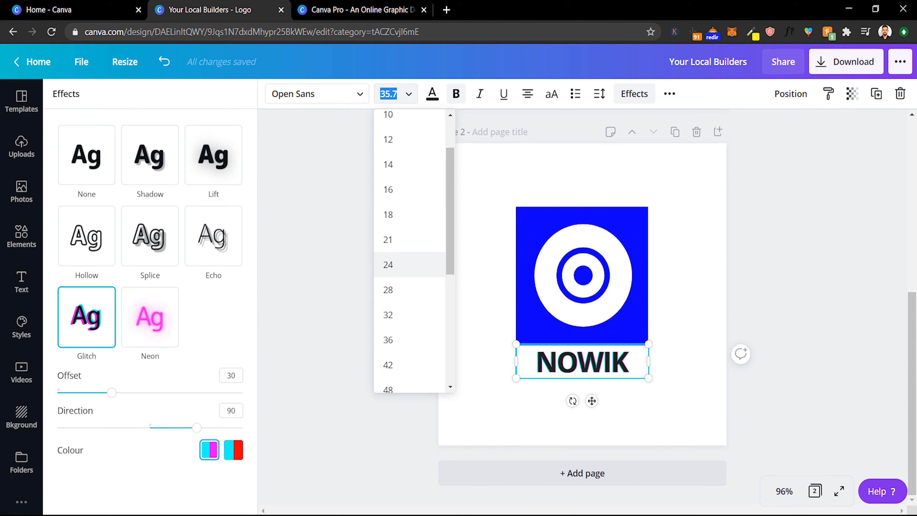
left_click(388, 337)
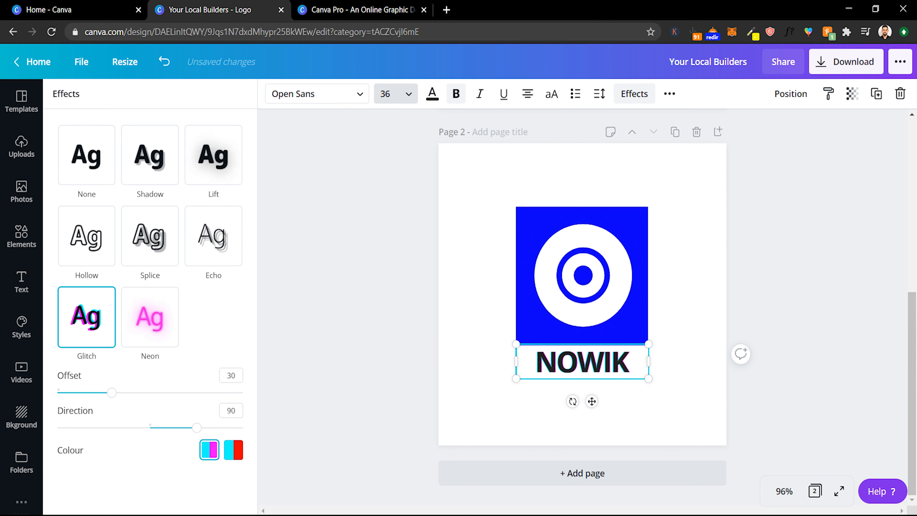
left_click(389, 94)
left_click(388, 239)
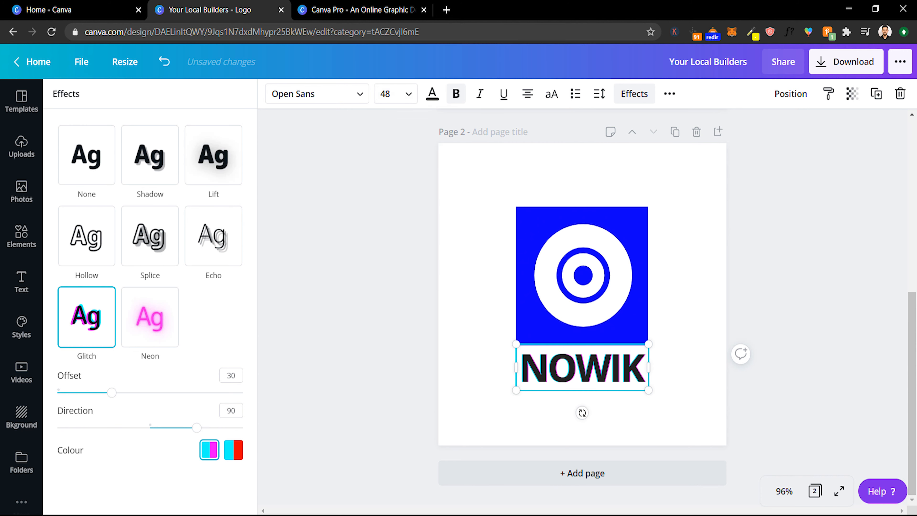
key("Escape")
key("Escape")
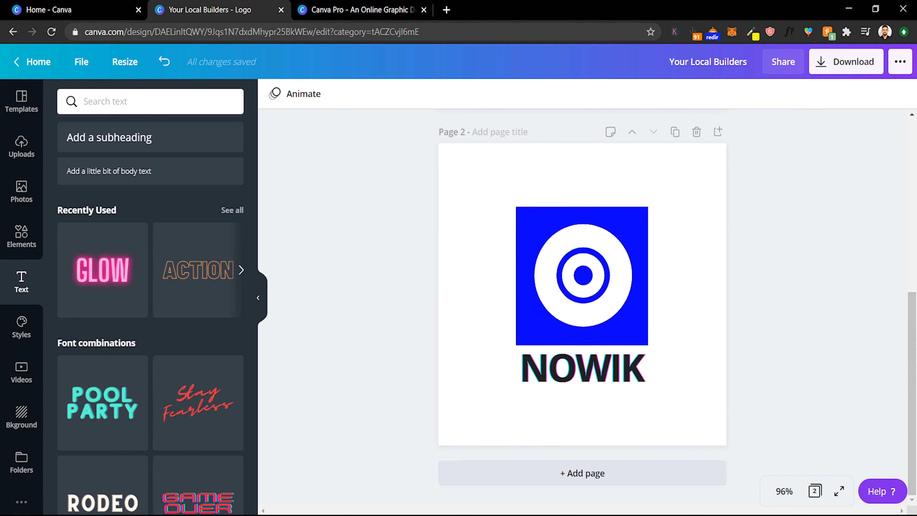
- Replace the target icon with a headphone-wearing DJ figure found by searching elements for dj, centred in the square
left_click(584, 276)
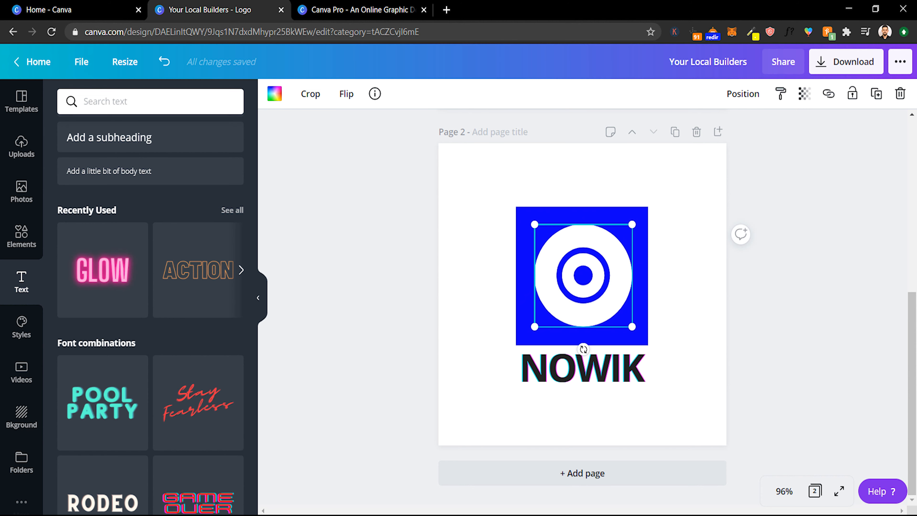
key("Delete")
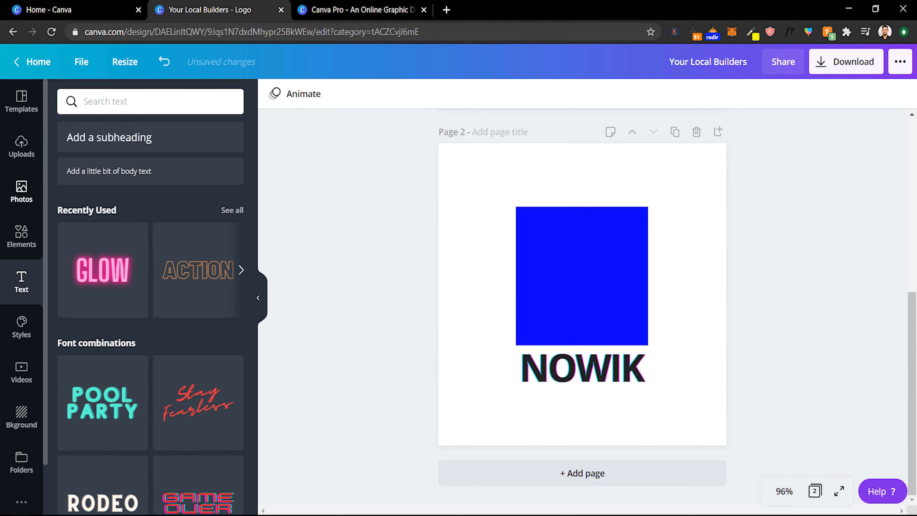
left_click(21, 236)
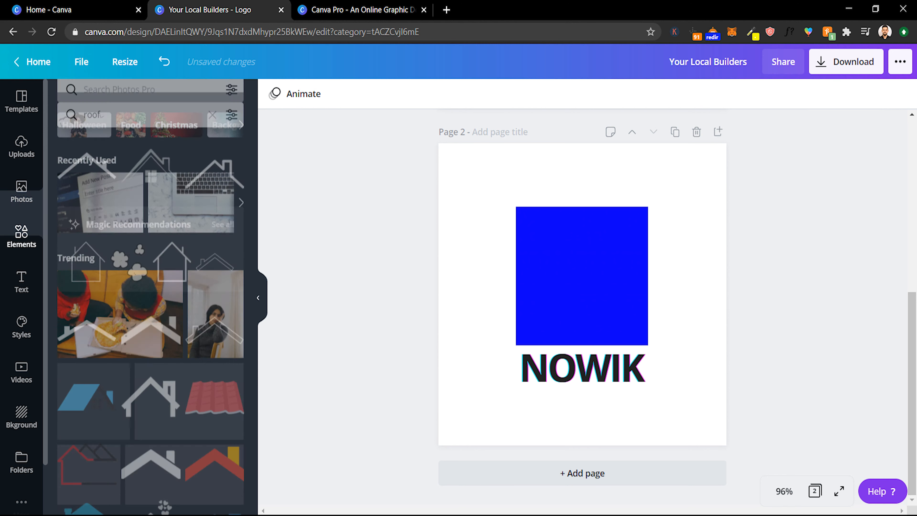
double_click(92, 102)
type("dj")
key("Return")
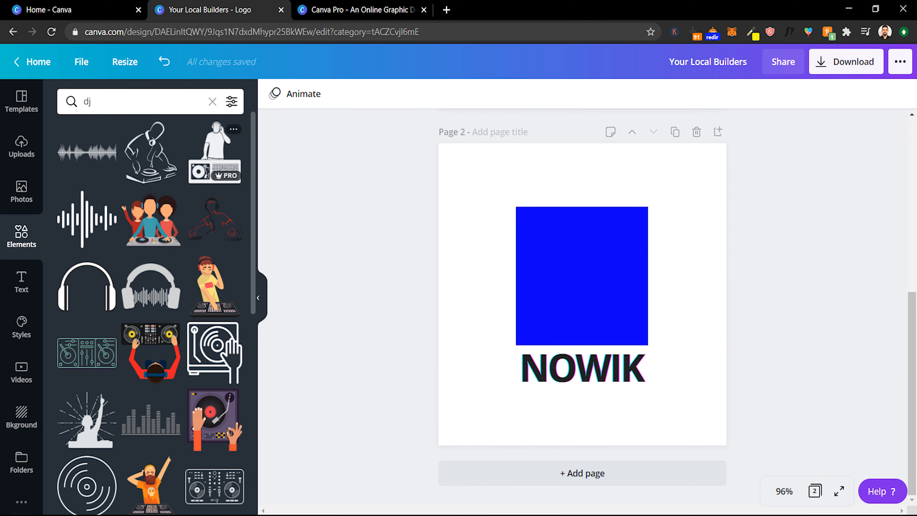
scroll(215, 155, "down", 4)
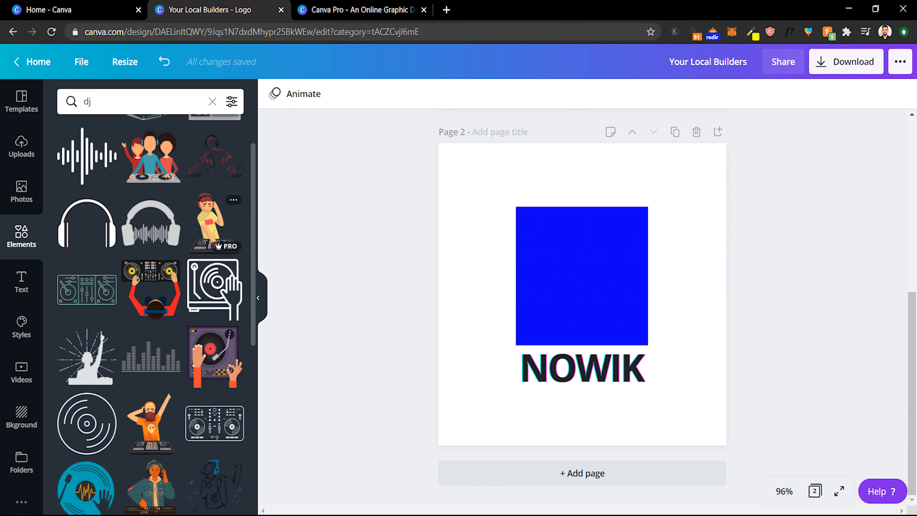
scroll(215, 202, "down", 6)
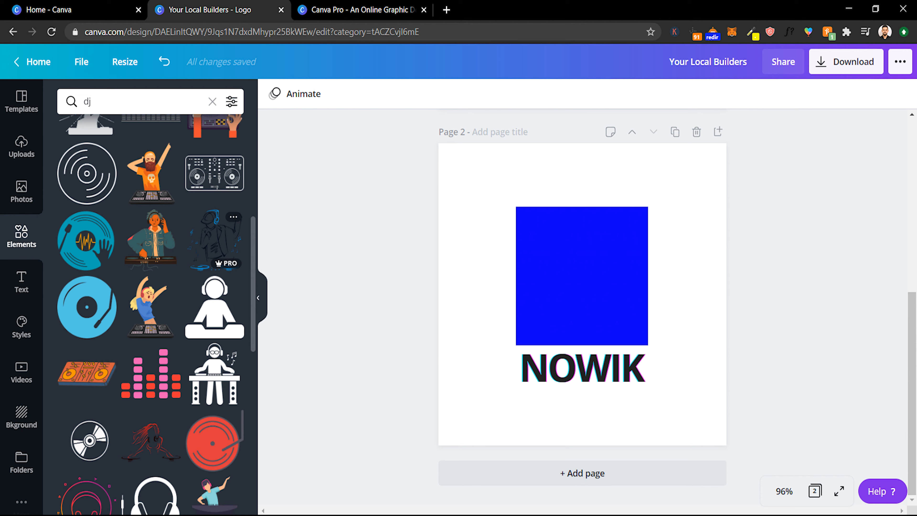
left_click(215, 308)
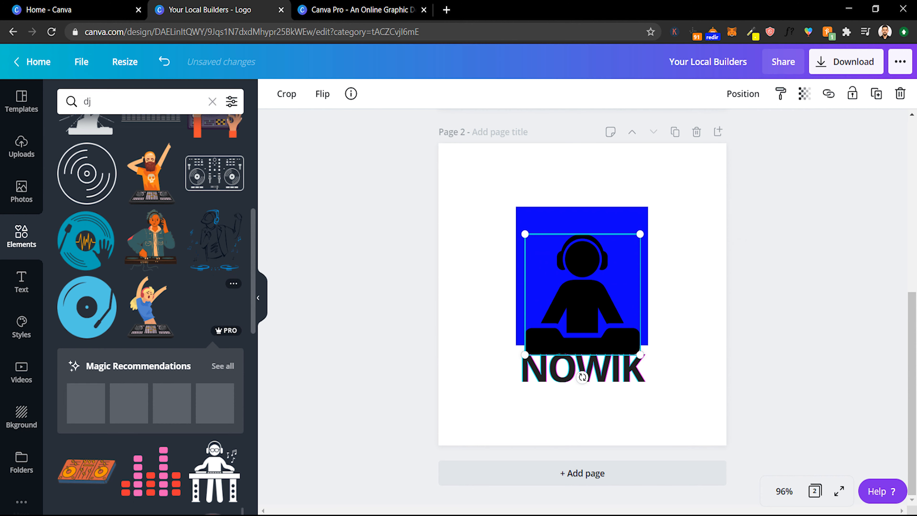
left_click_drag(583, 339, 583, 321)
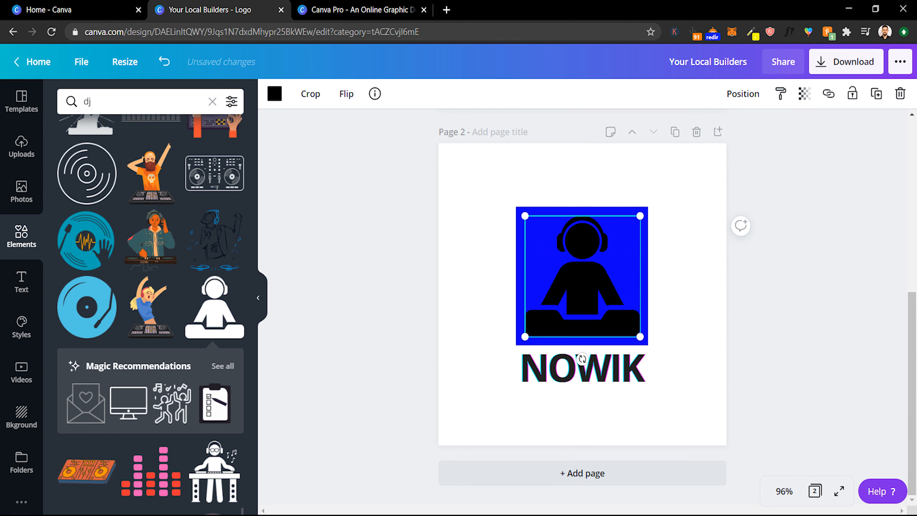
- Change the DJ figure's colour to white
left_click(275, 93)
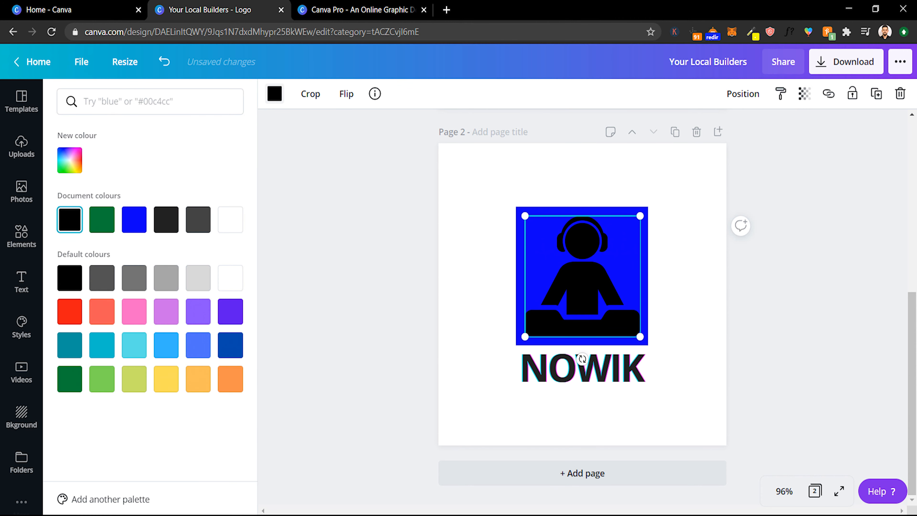
left_click(230, 219)
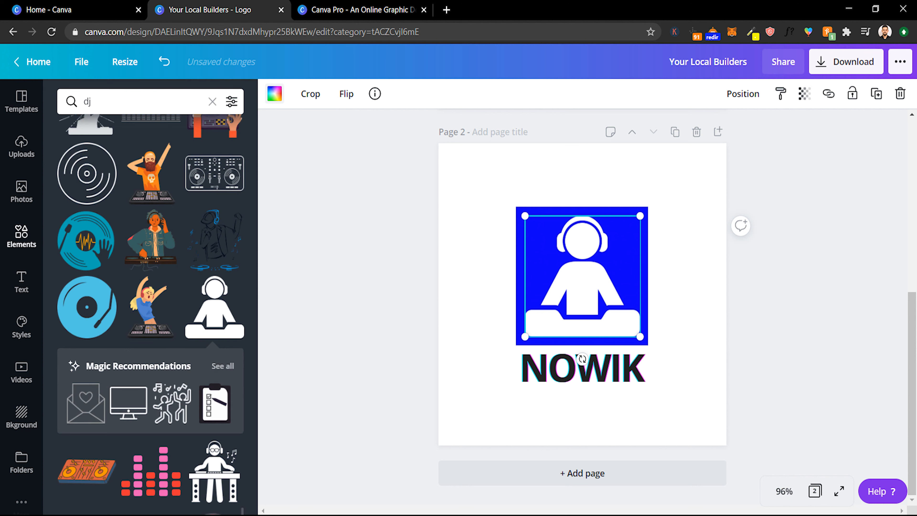
left_click(21, 236)
key("Escape")
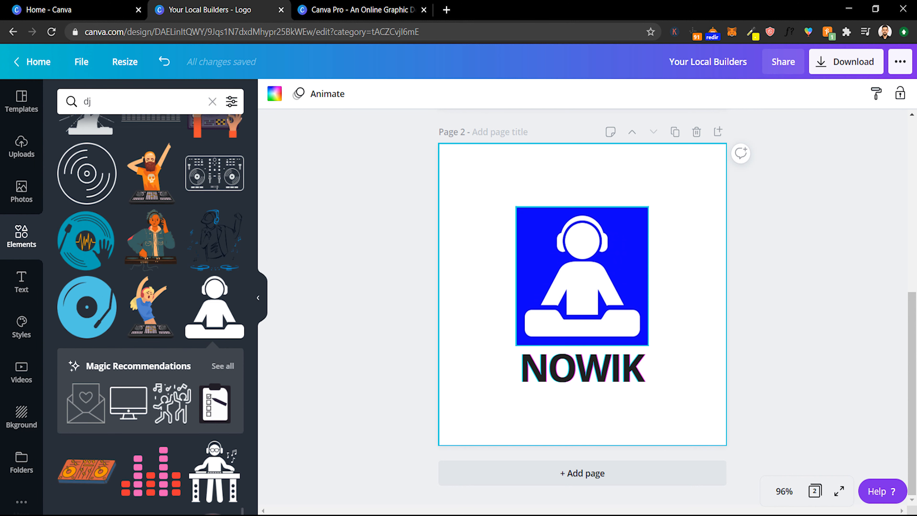
- Recolour the square behind the DJ figure, trying several swatches and settling on dark teal
left_click(521, 267)
left_click(274, 94)
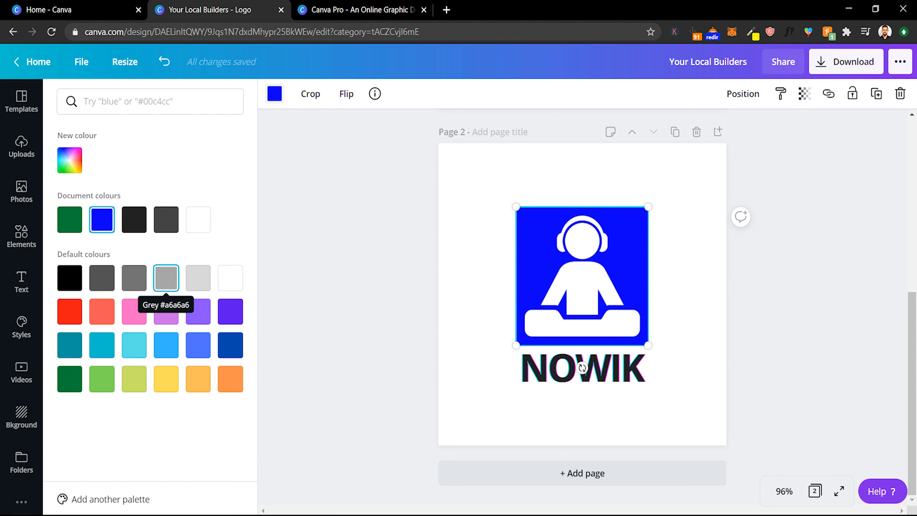
left_click(101, 311)
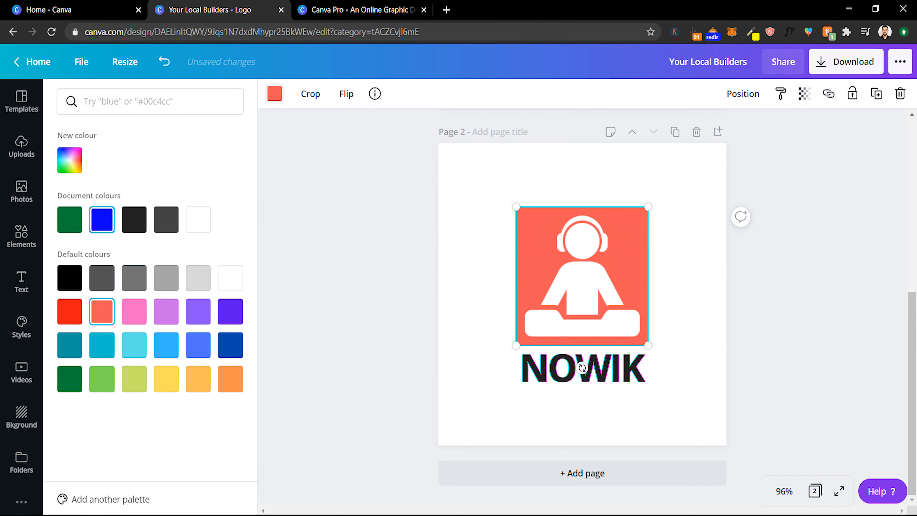
left_click(134, 311)
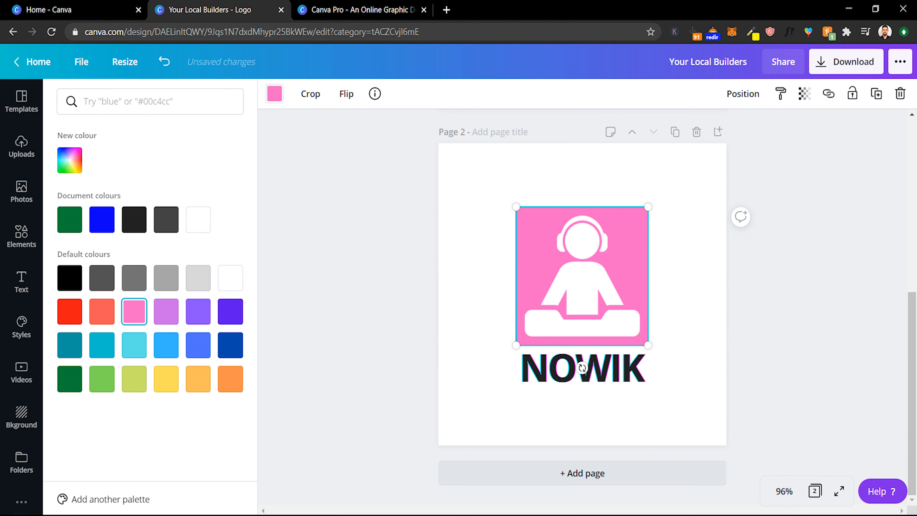
left_click(166, 311)
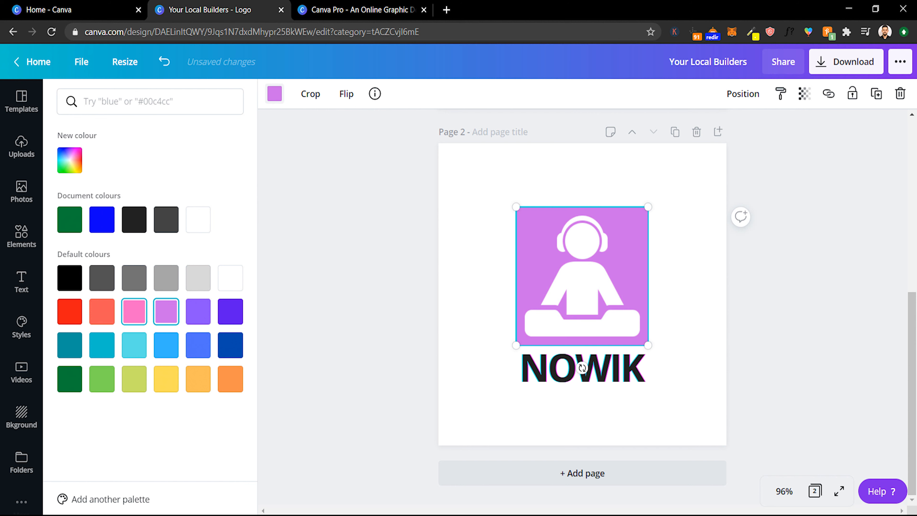
left_click(134, 346)
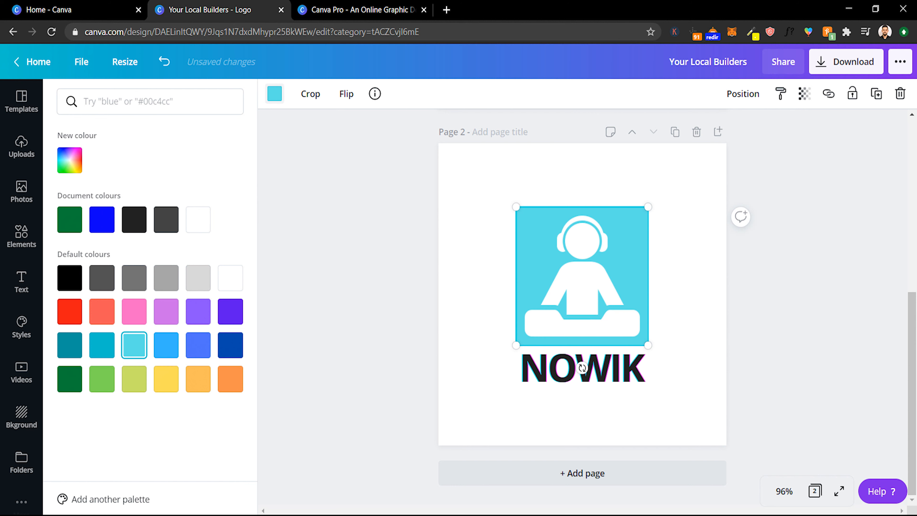
left_click(70, 345)
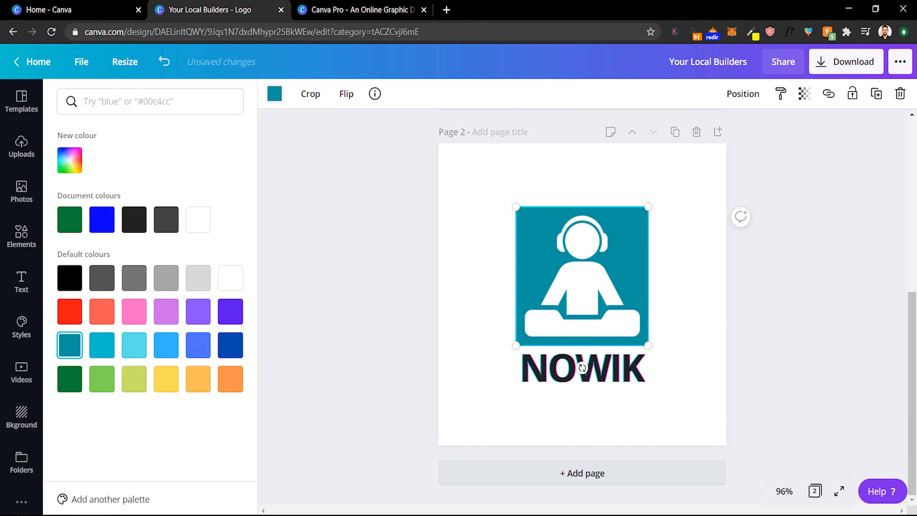
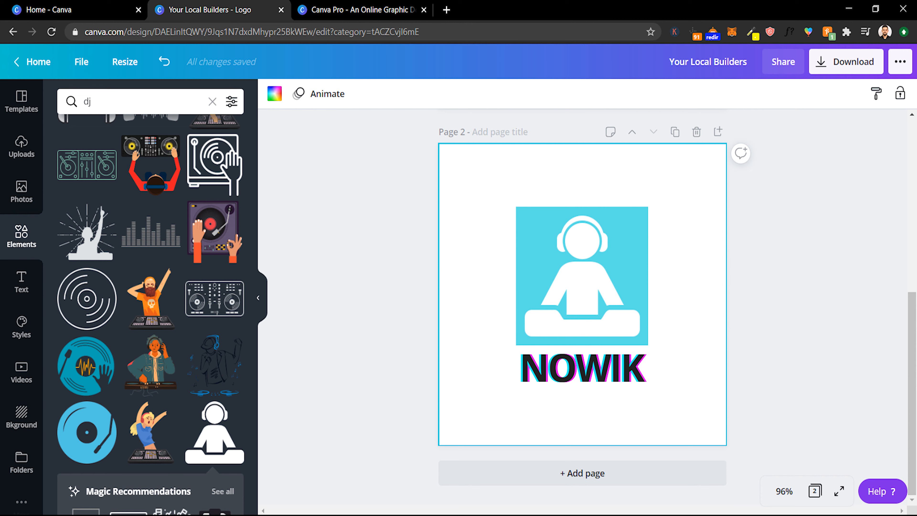
- Add a new blank page after the DJ logo page
left_click(675, 132)
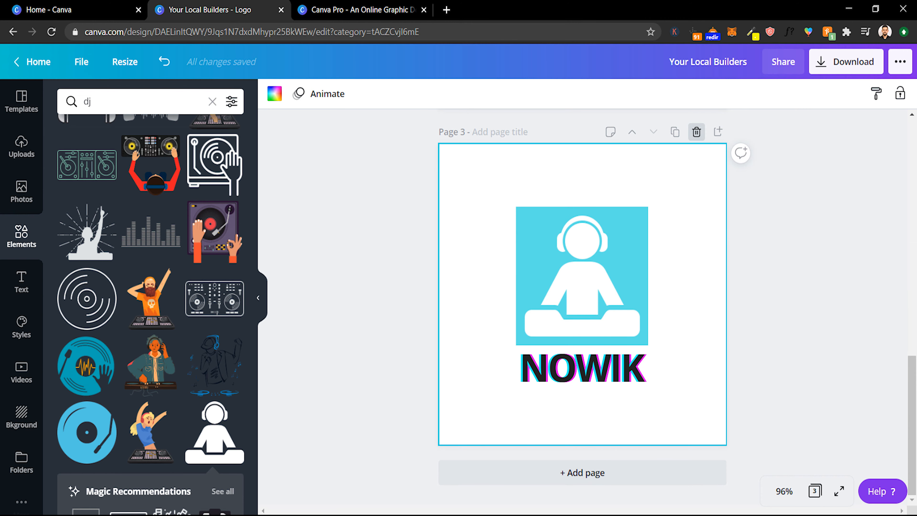
left_click(696, 132)
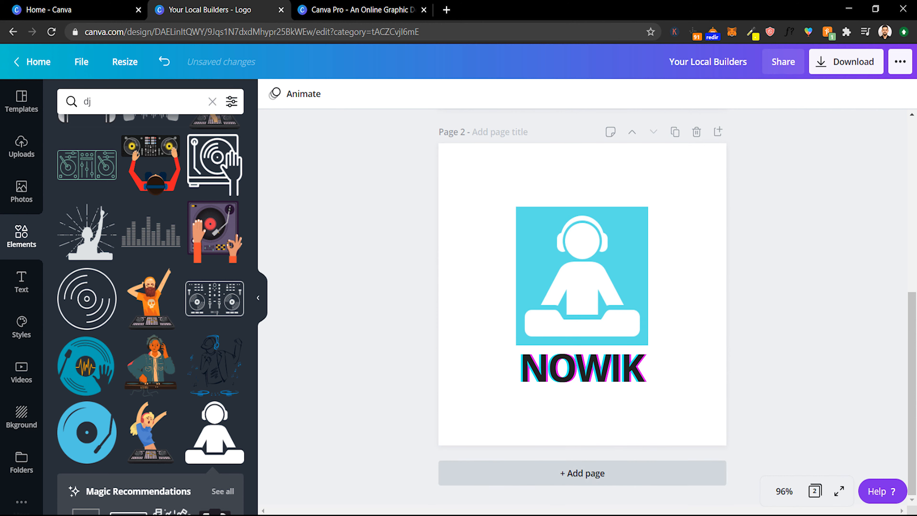
left_click(582, 473)
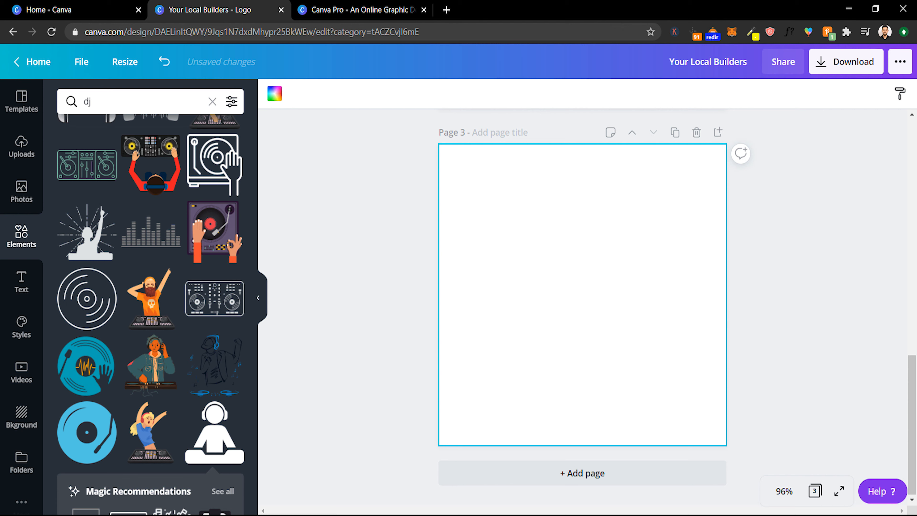
scroll(583, 308, "up", 5)
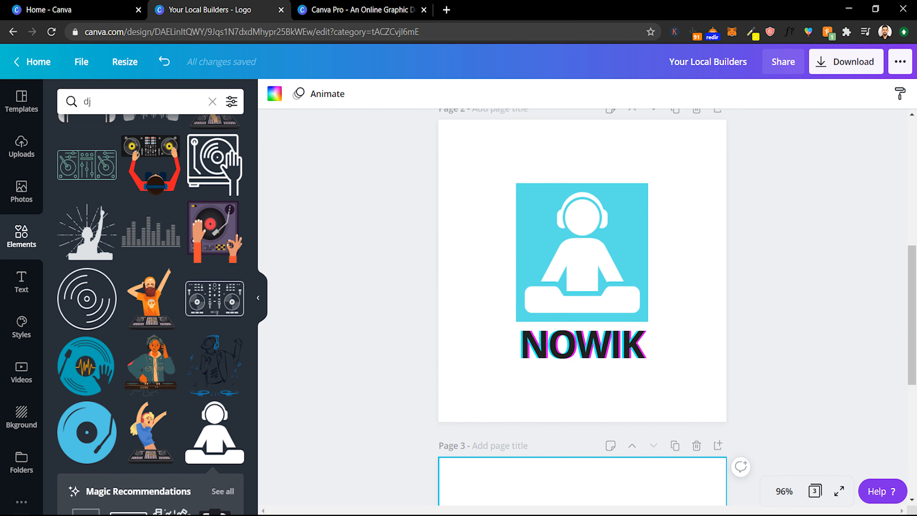
scroll(583, 307, "up", 2)
scroll(582, 307, "down", 2)
scroll(582, 307, "up", 2)
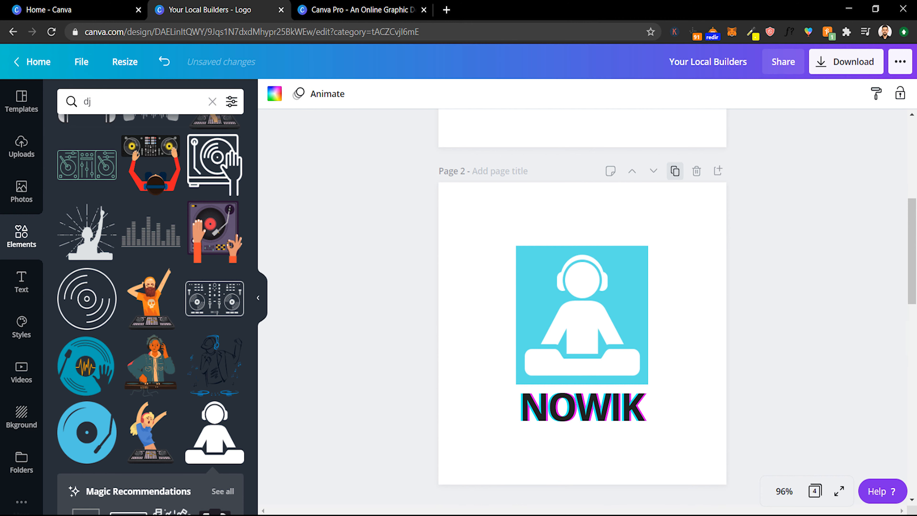
left_click(674, 171)
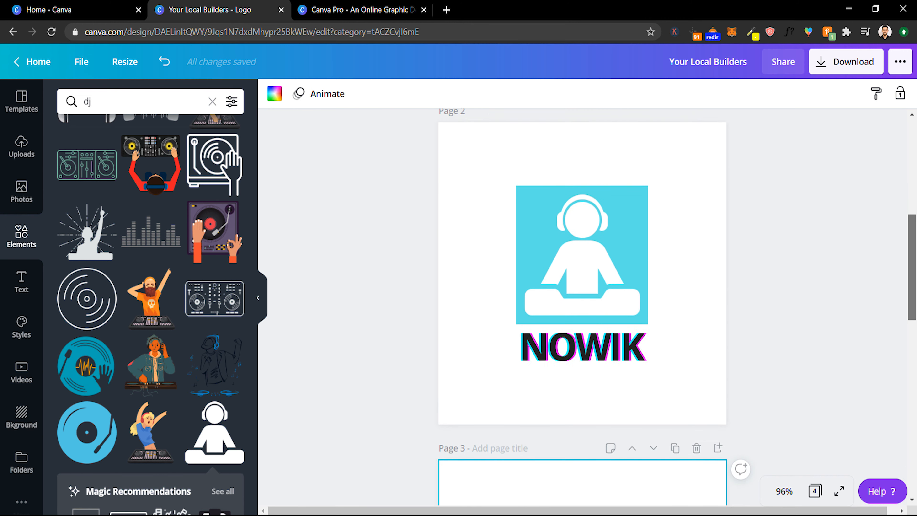
scroll(582, 307, "down", 1)
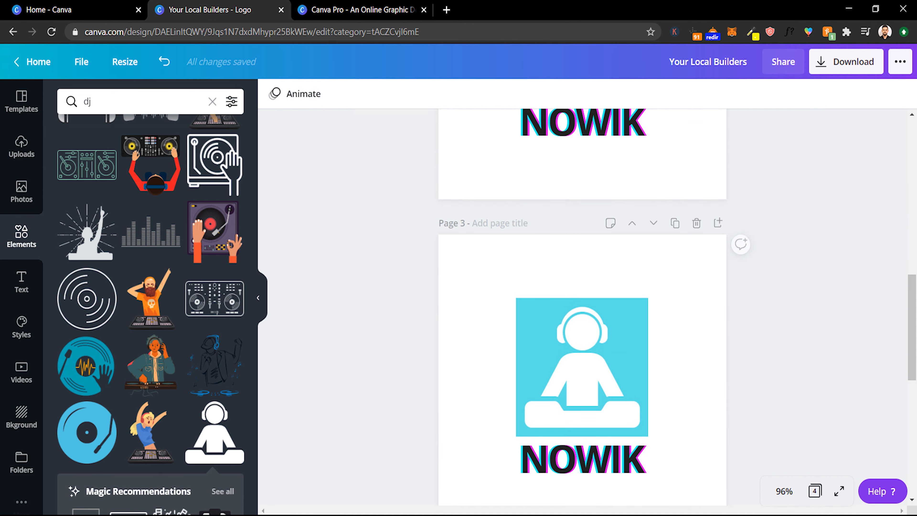
scroll(582, 307, "up", 4)
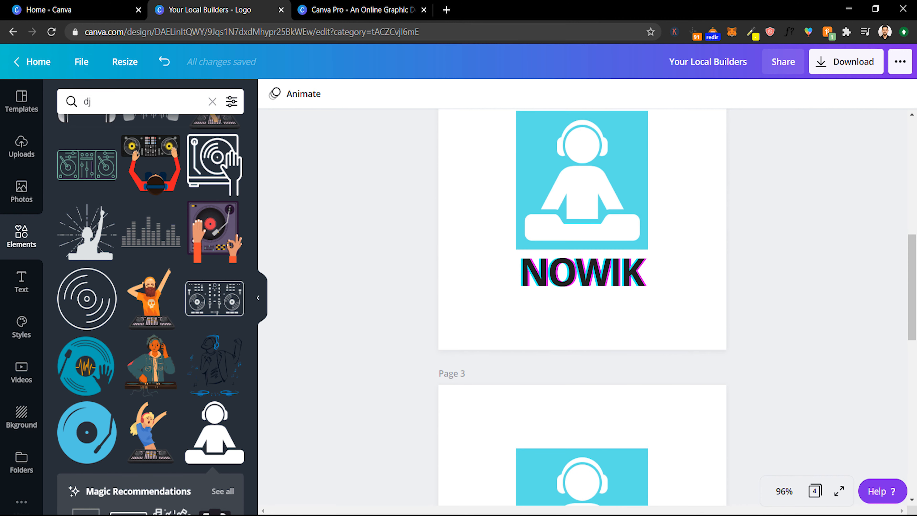
scroll(582, 307, "down", 3)
scroll(582, 307, "down", 2)
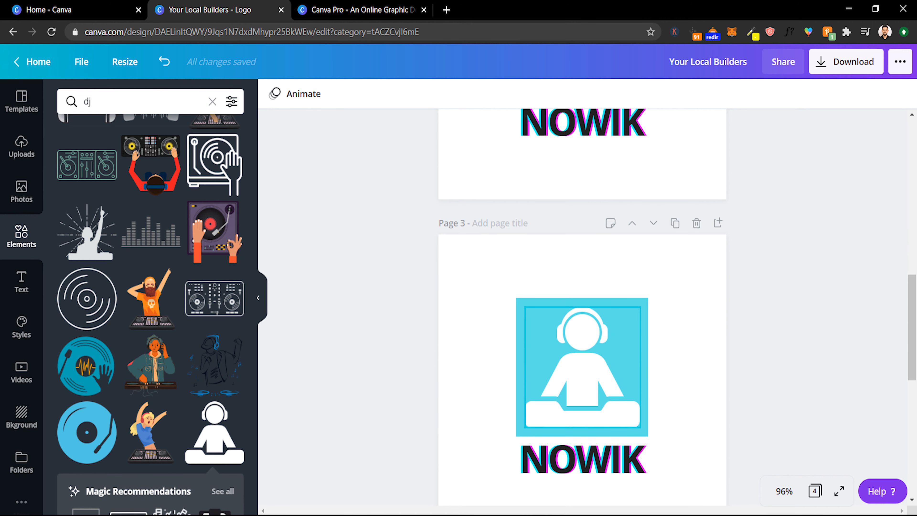
left_click(582, 366)
left_click(521, 365)
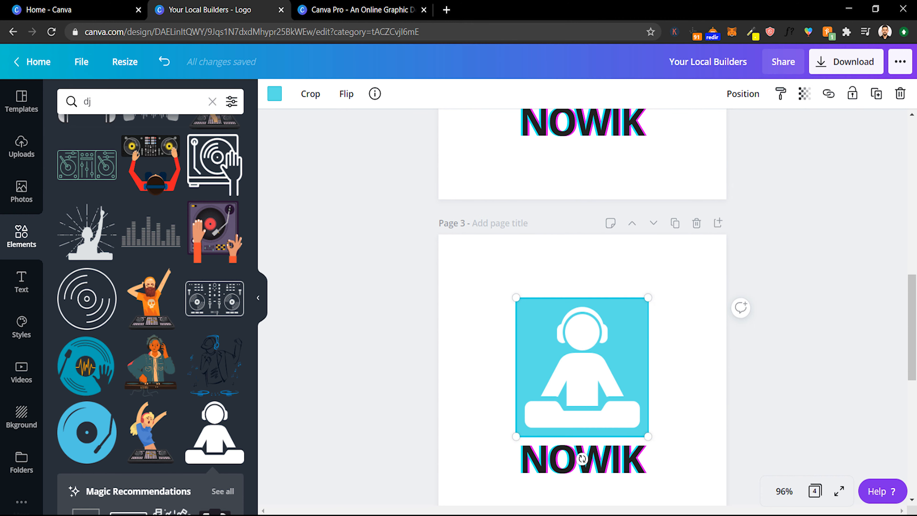
left_click(275, 93)
left_click(198, 278)
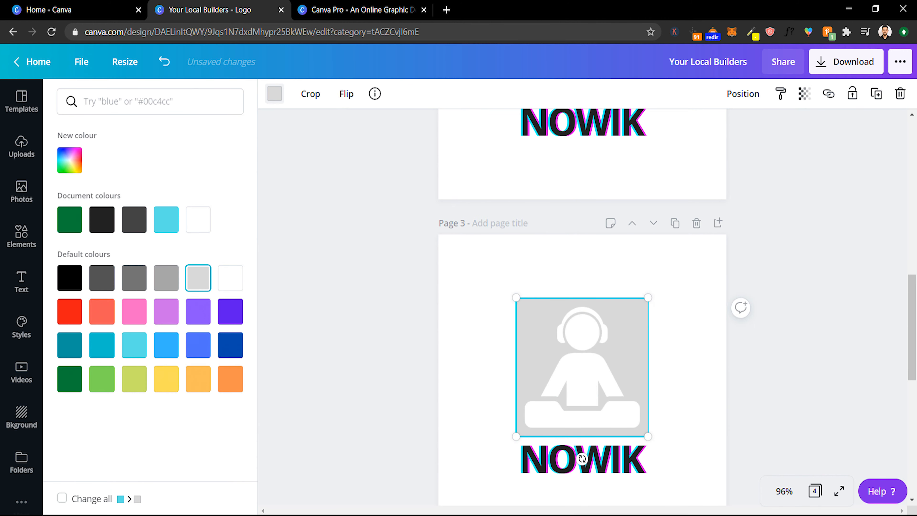
left_click(166, 378)
mouse_move(913, 327)
left_mouse_down()
mouse_move(912, 345)
mouse_move(913, 300)
mouse_move(912, 332)
mouse_move(913, 306)
mouse_move(912, 318)
left_mouse_up()
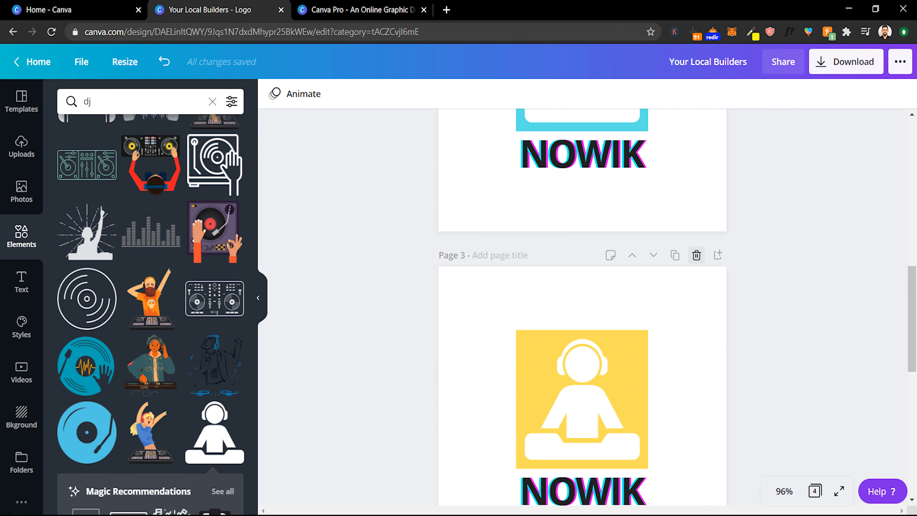
left_click(696, 255)
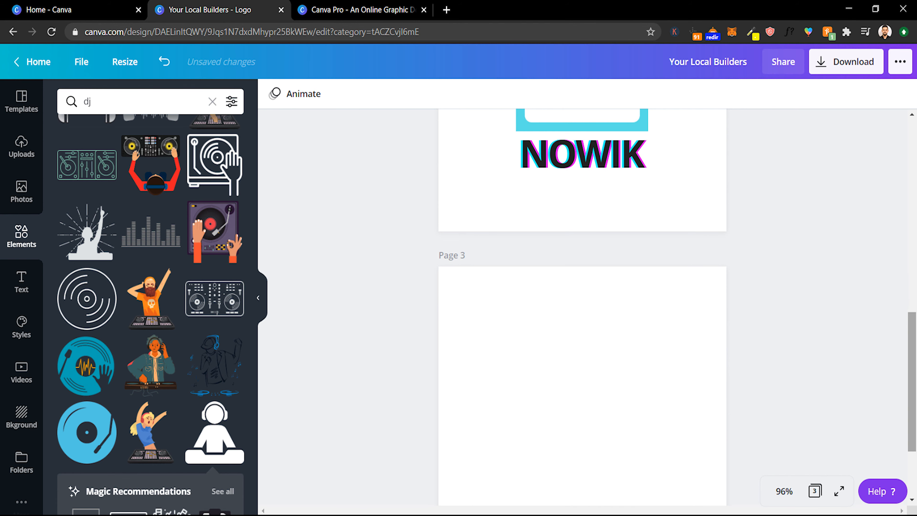
- Fill the blank page with a starry night sky background found by searching backgrounds for stars
left_click_drag(913, 379, 912, 391)
left_click(21, 101)
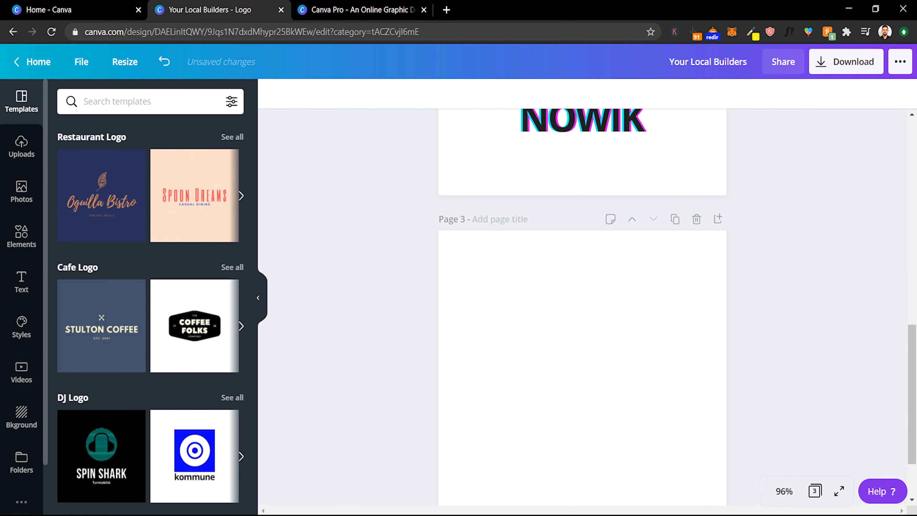
scroll(150, 296, "down", 5)
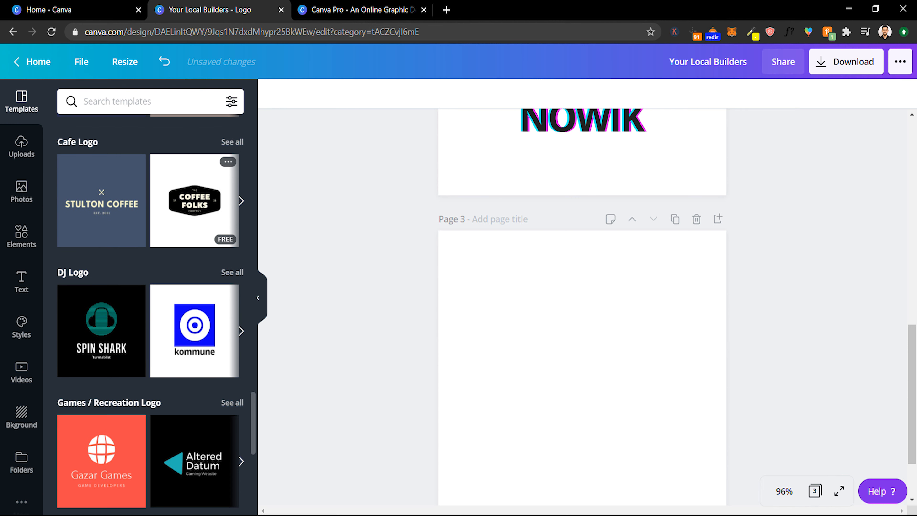
scroll(150, 296, "down", 3)
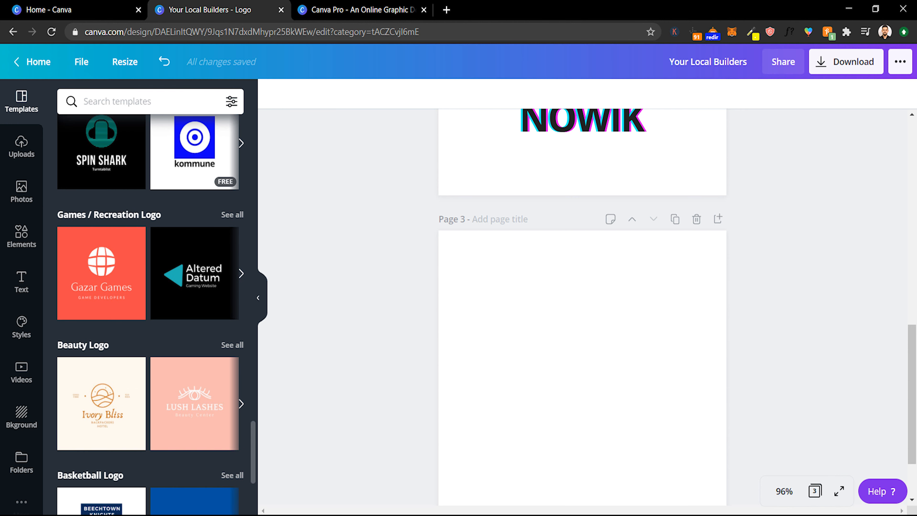
scroll(150, 296, "down", 2)
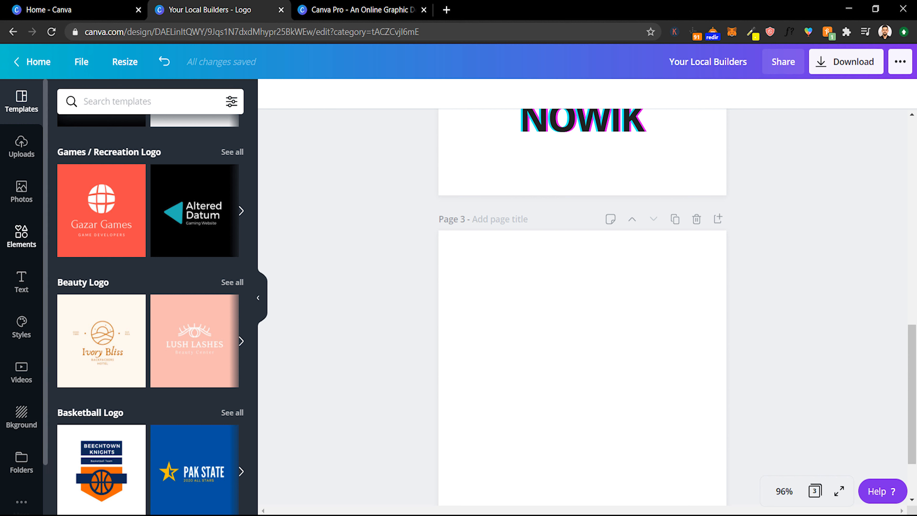
left_click(21, 417)
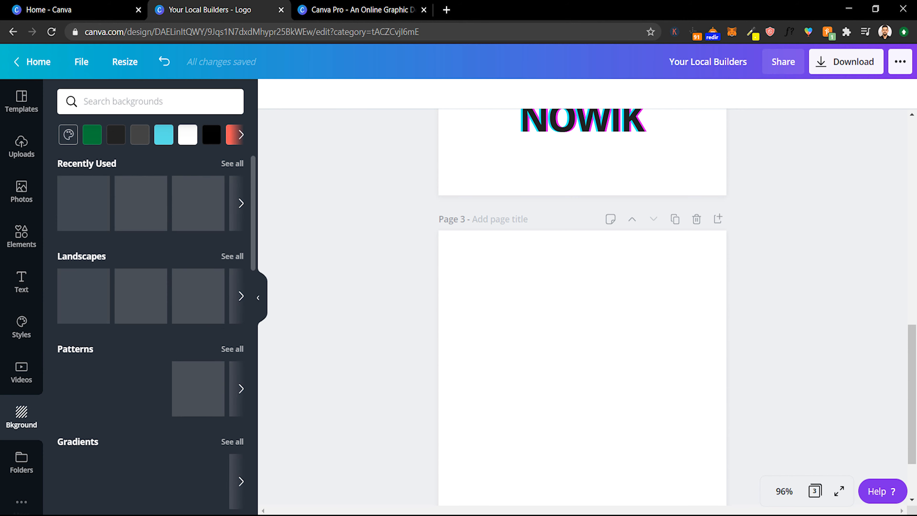
scroll(150, 300, "down", 2)
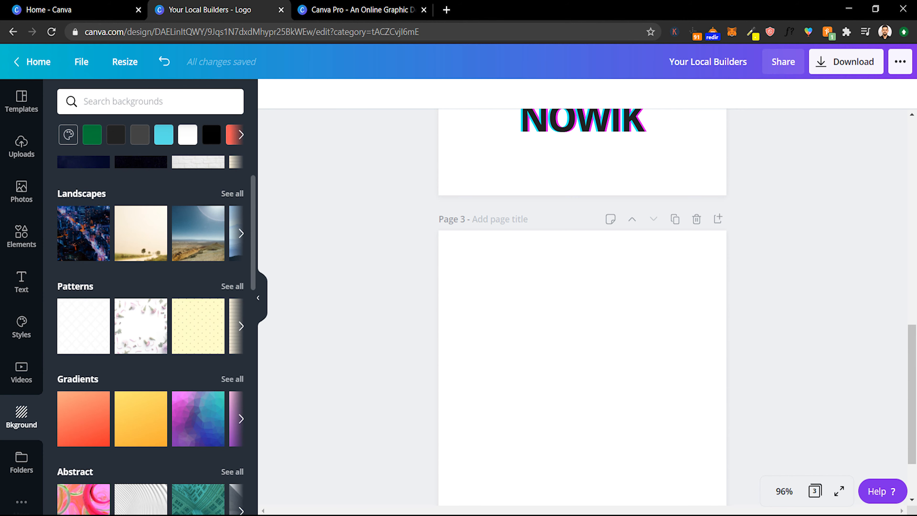
scroll(150, 300, "down", 2)
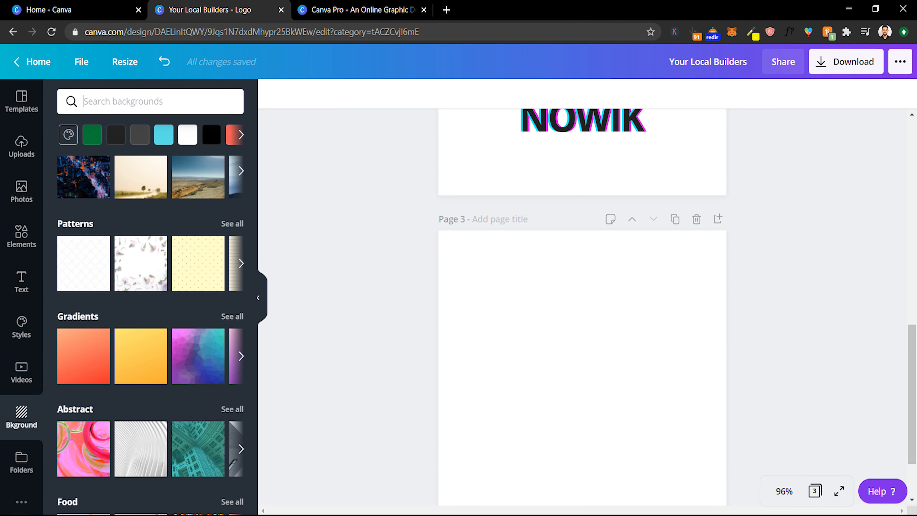
left_click(151, 101)
type("stars")
key("Return")
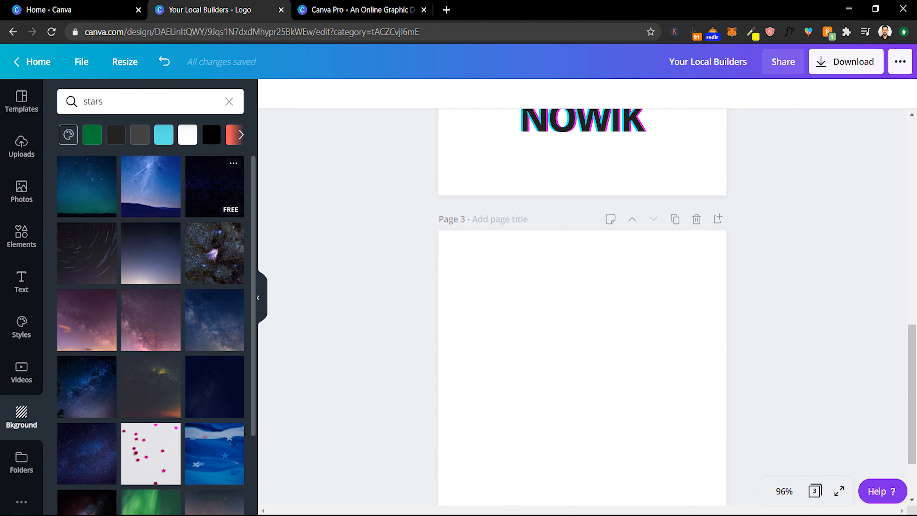
left_click(215, 186)
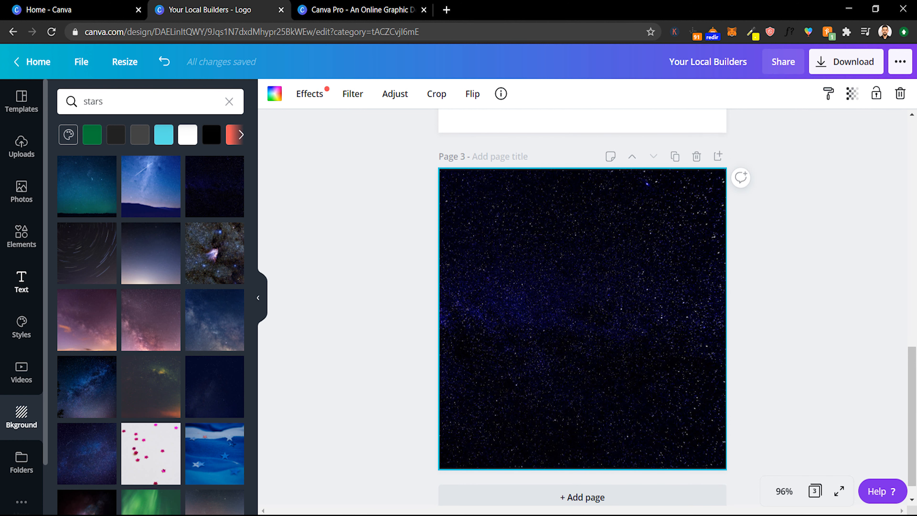
- Search elements for rocket and add the rocket with a curved trail graphic to the starry page
left_click(21, 236)
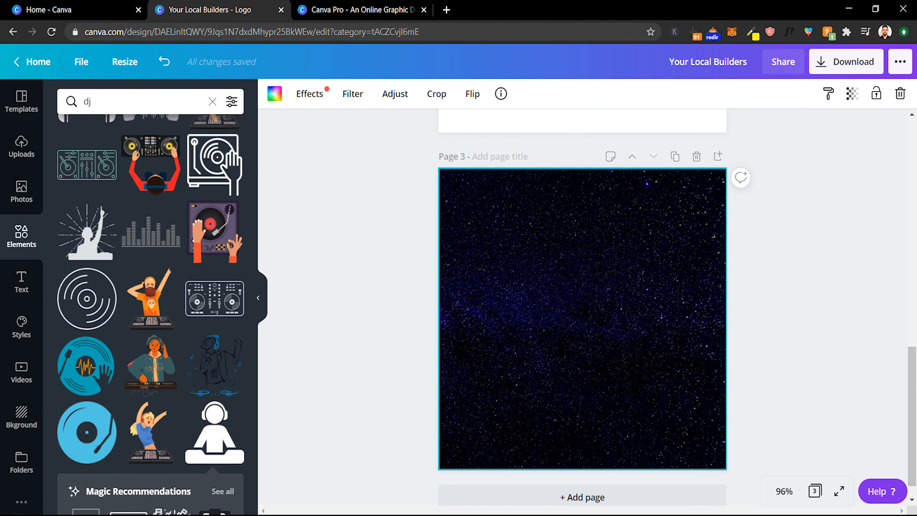
left_click_drag(109, 102, 32, 102)
type("rocket")
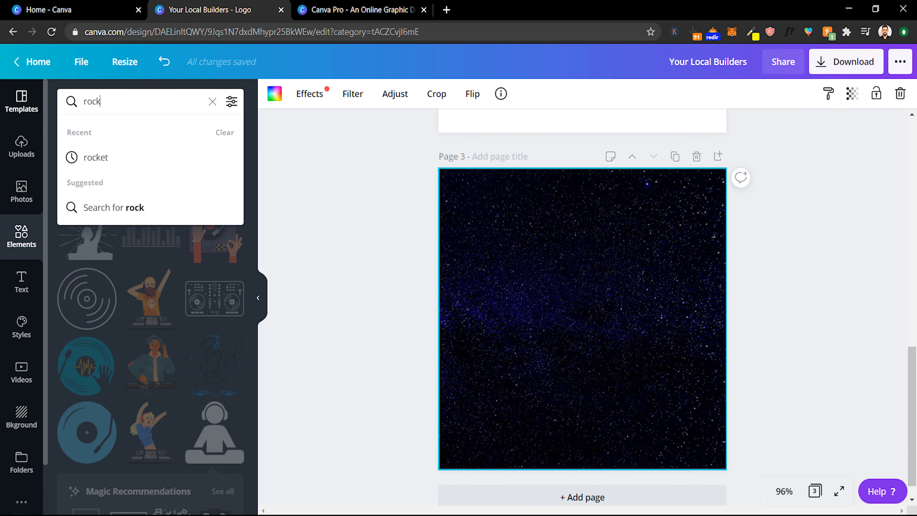
key("Return")
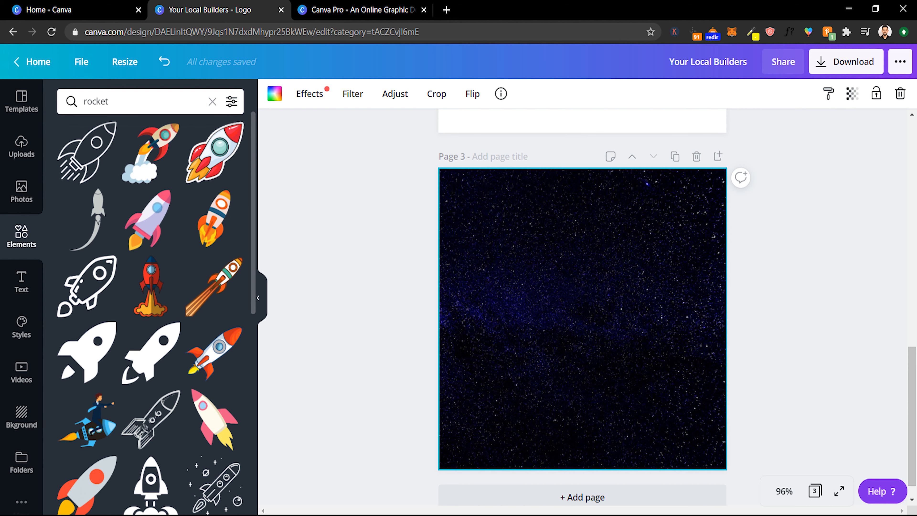
scroll(215, 285, "down", 3)
scroll(97, 217, "up", 3)
left_click(93, 217)
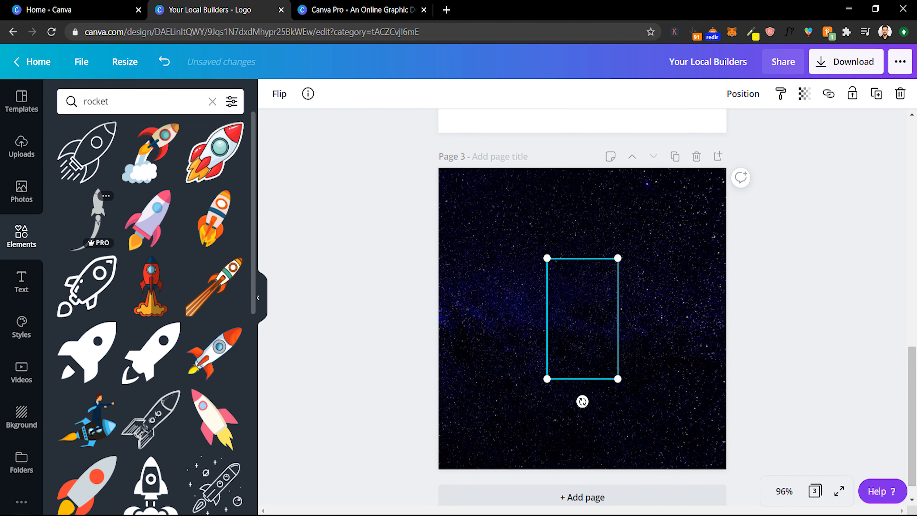
- Colour the rocket white and move it to the right of the page centre
left_click(275, 94)
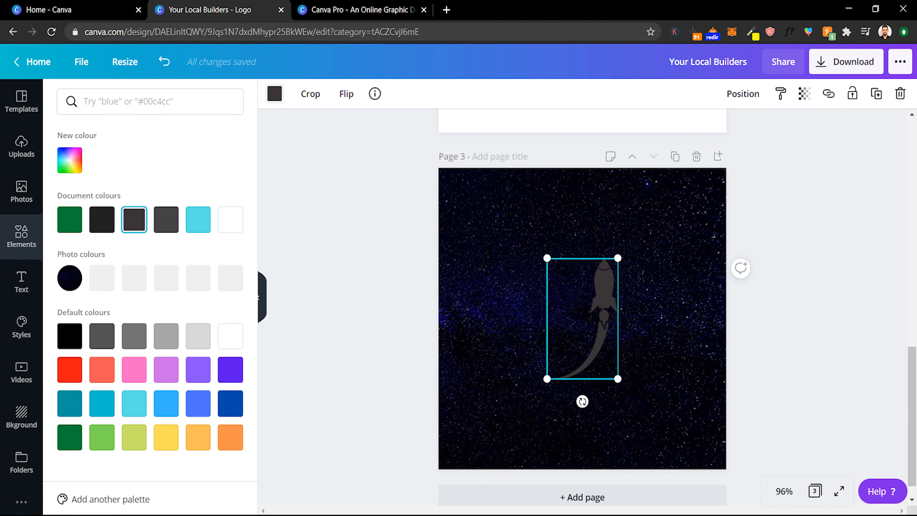
left_click(230, 219)
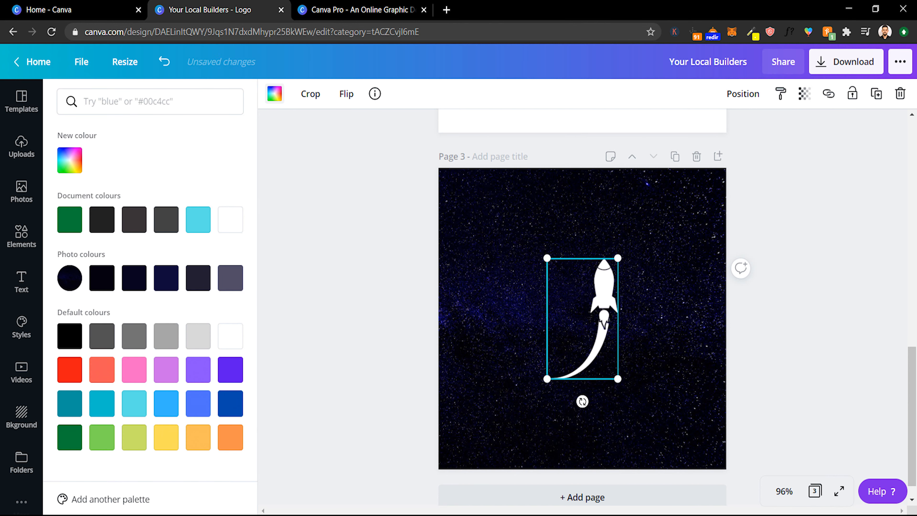
left_click_drag(604, 323, 659, 322)
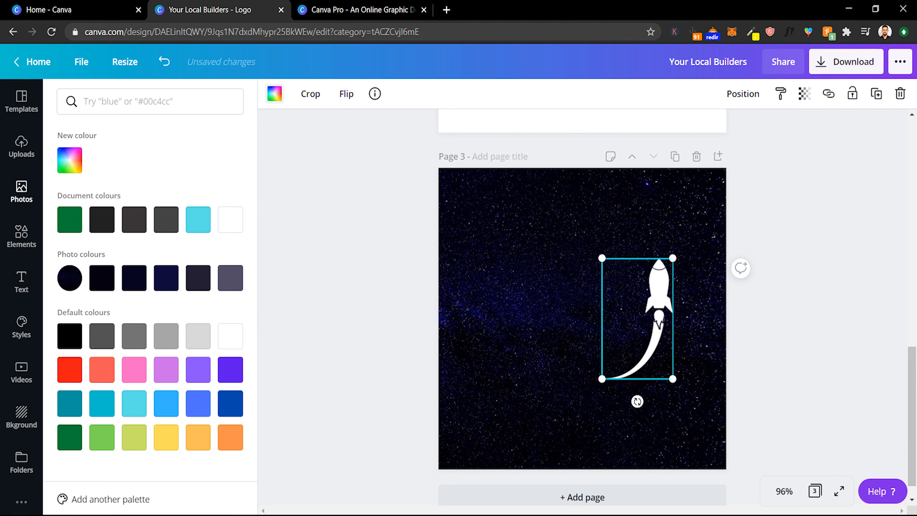
- Add the GLOW neon text style from the recently used text styles to the page
left_click(22, 282)
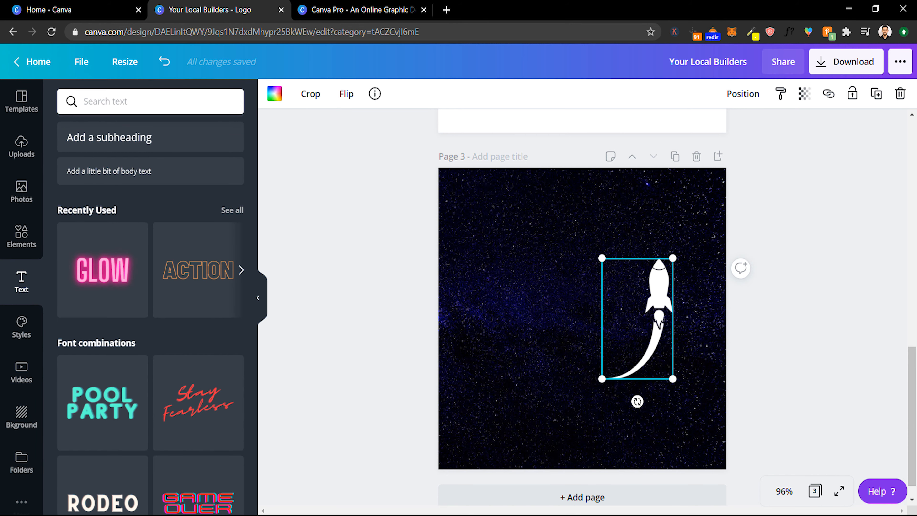
scroll(150, 253, "down", 2)
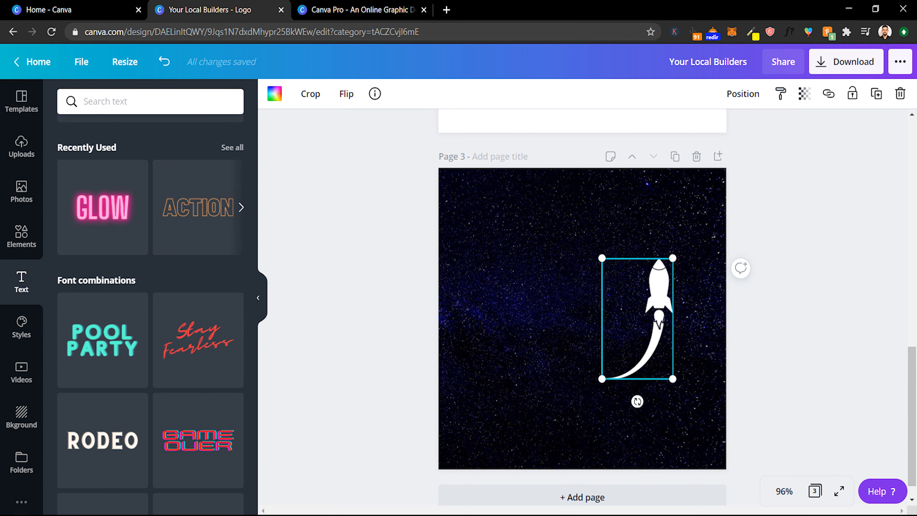
left_click(103, 207)
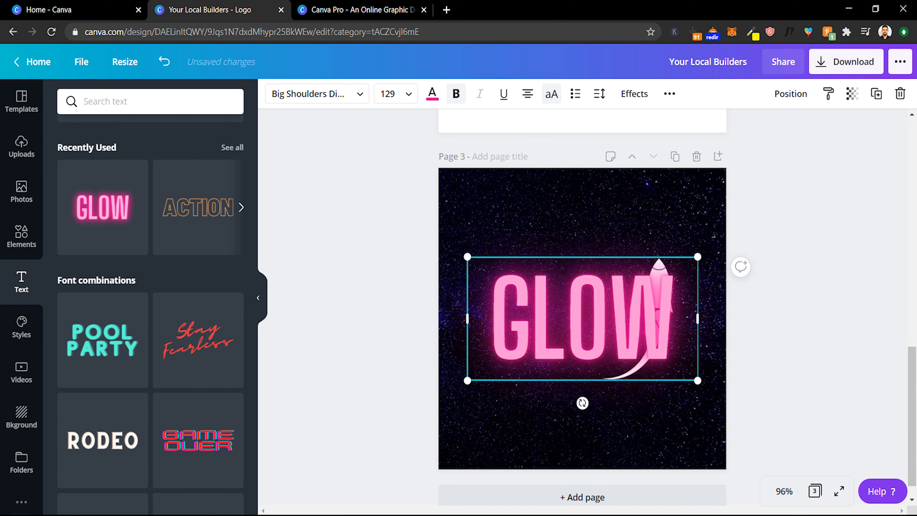
- Change the glowing text to MOON and set its colour to purple
double_click(582, 318)
type("MOON")
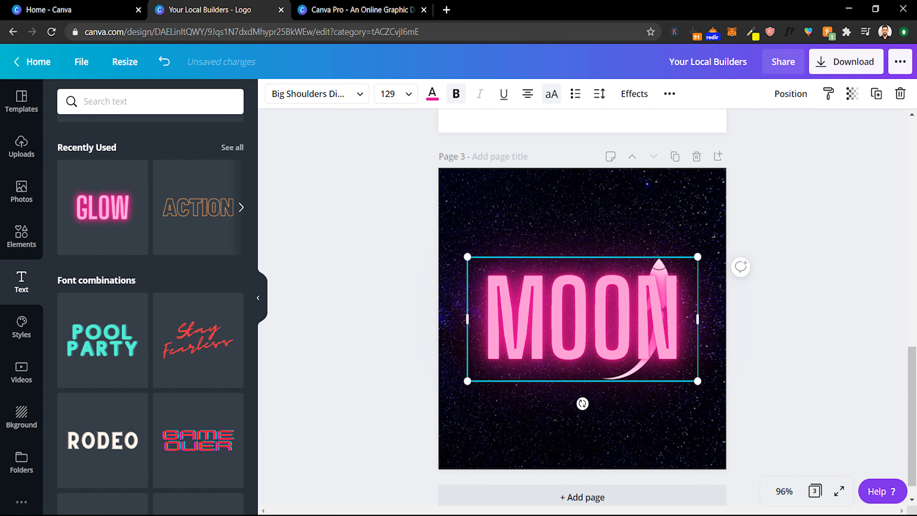
left_click(433, 94)
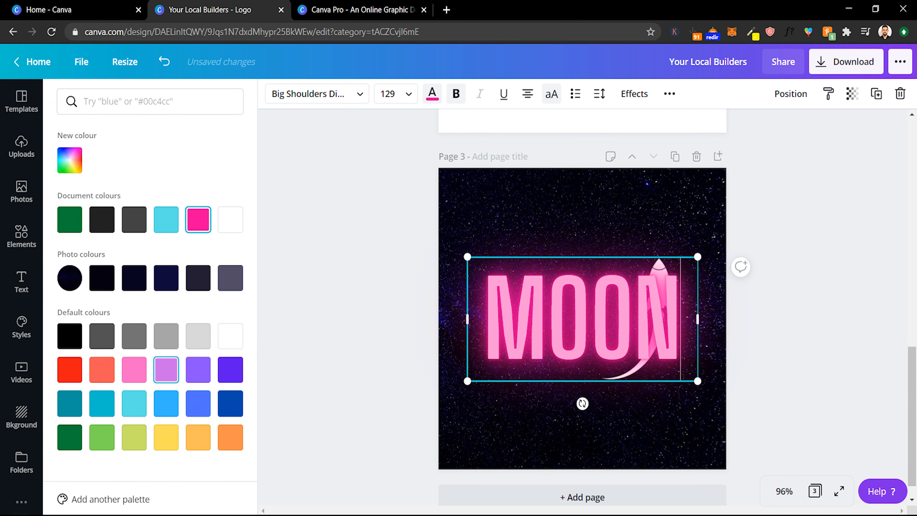
left_click(198, 370)
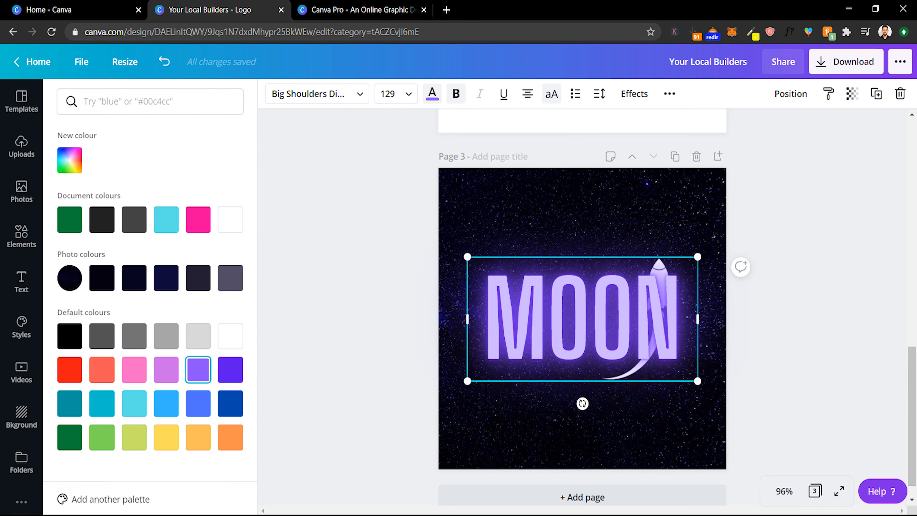
- Resize the MOON text smaller and position it just left of the rocket
left_click_drag(467, 256, 528, 290)
left_click(520, 283)
left_click_drag(565, 333, 513, 301)
left_click_drag(476, 257, 513, 278)
left_click_drag(549, 309, 553, 308)
mouse_move(649, 313)
left_mouse_down()
mouse_move(670, 304)
mouse_move(660, 302)
left_mouse_up()
left_click_drag(603, 267, 592, 248)
left_click(574, 231)
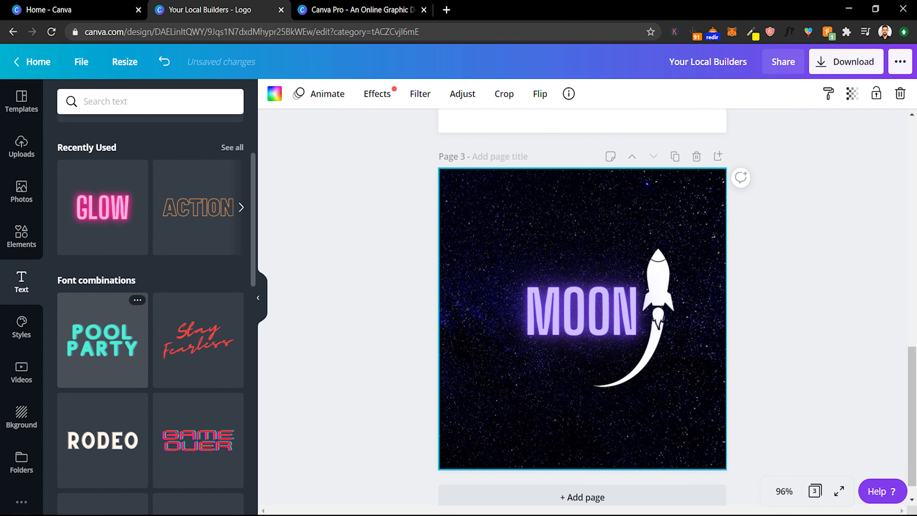
- Add a subheading reading TRAVEL AGENCY and move it below MOON
scroll(150, 289, "down", 4)
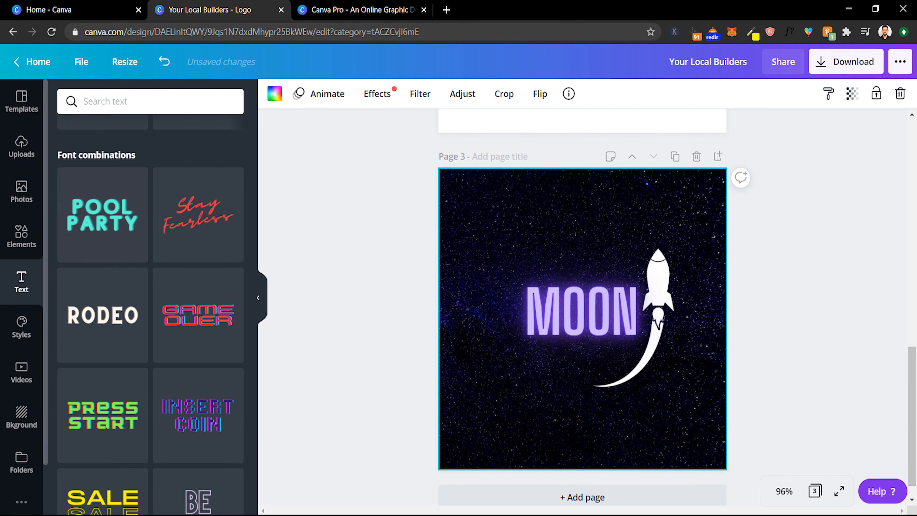
scroll(151, 289, "up", 7)
left_click(109, 200)
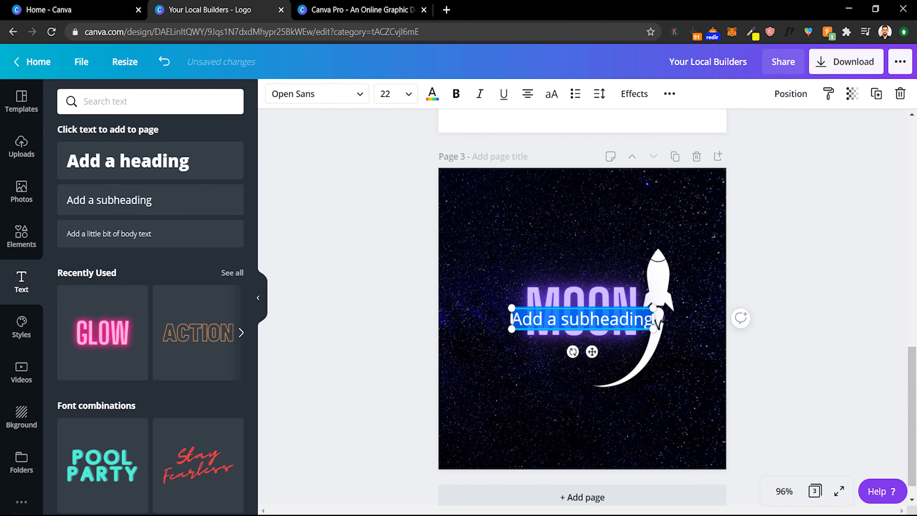
type("TRAVEL AGENCY")
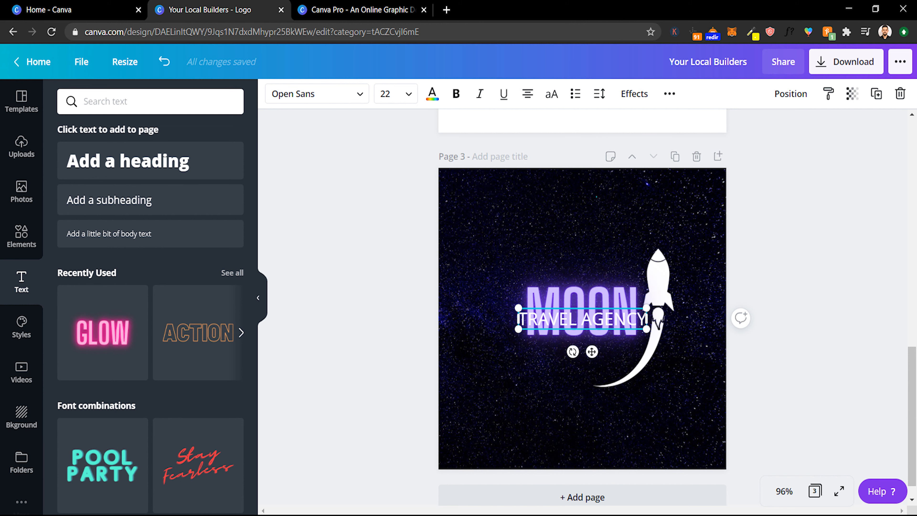
left_click(694, 326)
left_click_drag(582, 319, 583, 348)
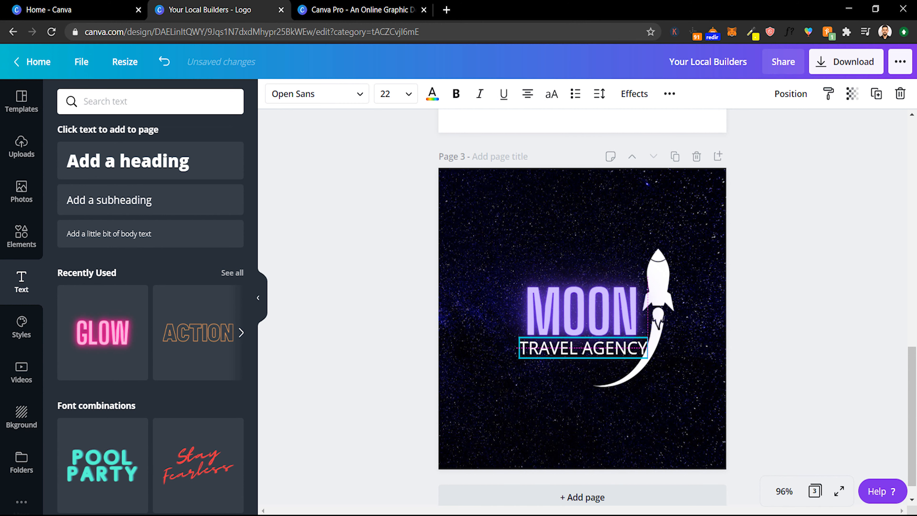
- Set the subheading's font to Bebas Neue and its font size to 26
left_click(317, 94)
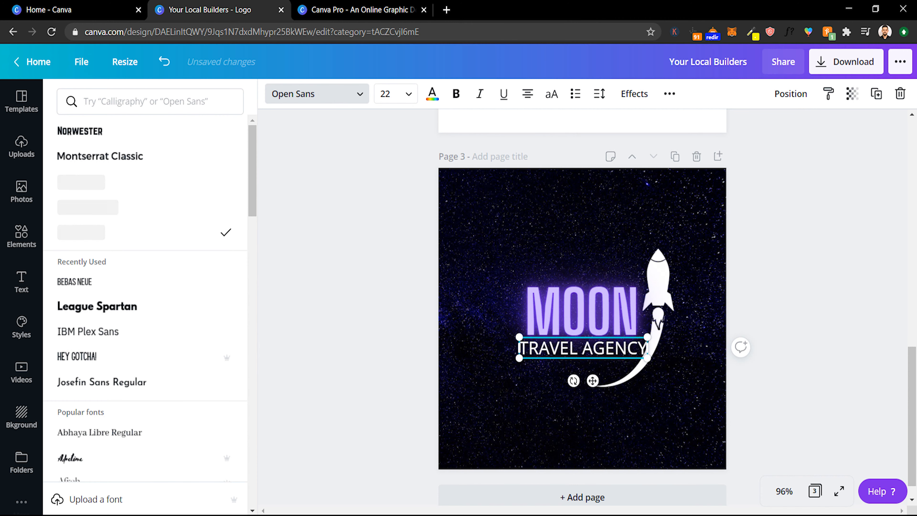
left_click(74, 281)
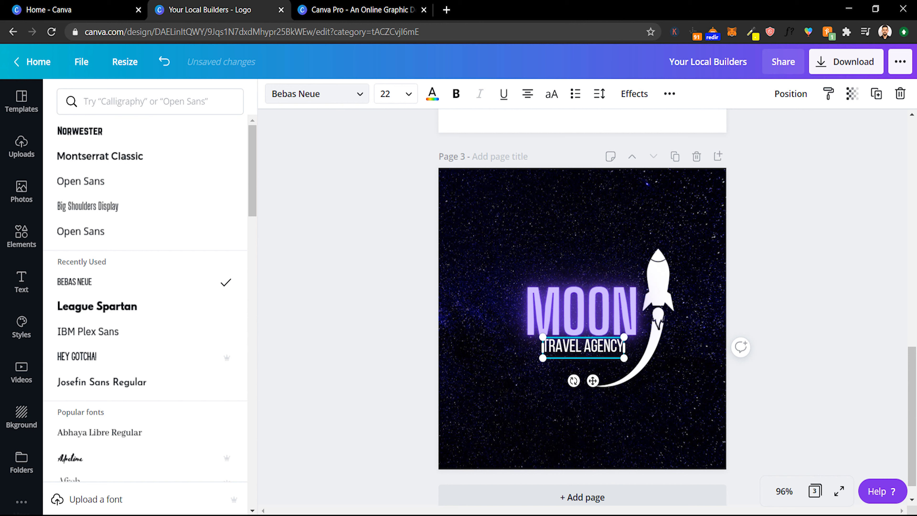
left_click(386, 93)
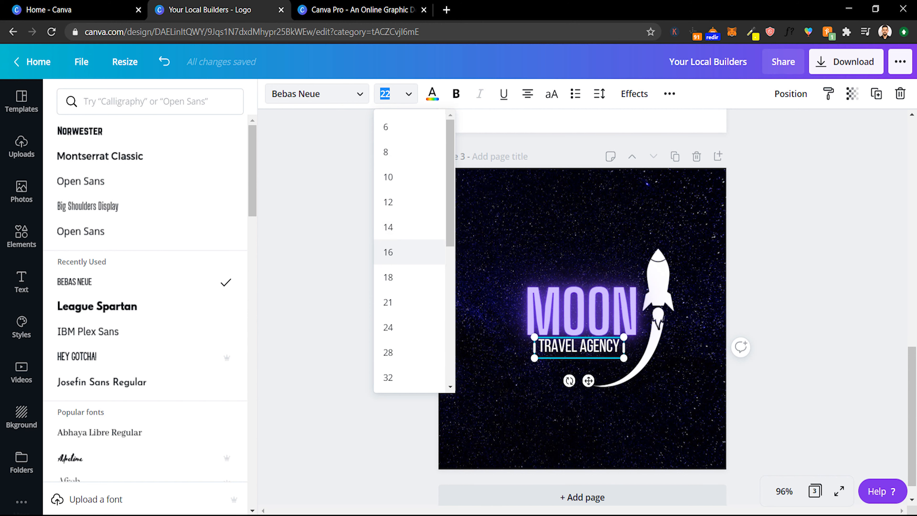
scroll(397, 264, "down", 2)
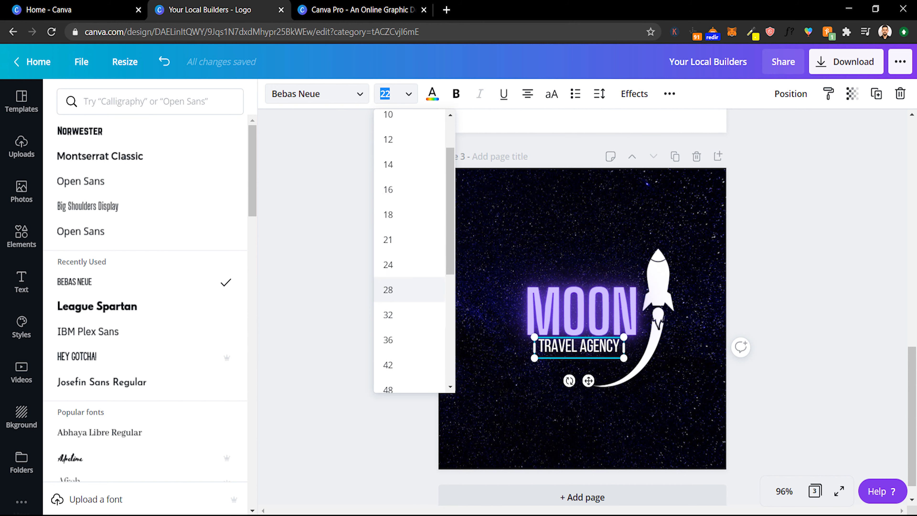
left_click(388, 290)
left_click(387, 94)
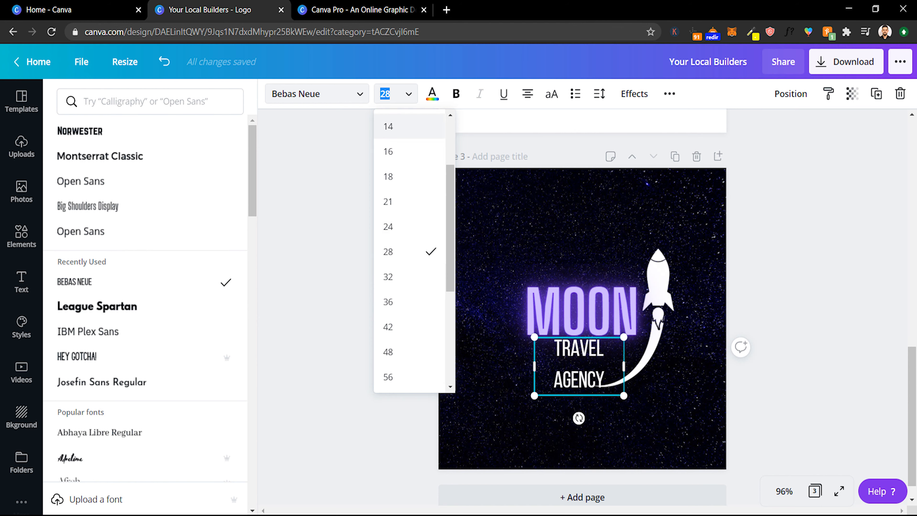
left_click(391, 227)
left_click(579, 347)
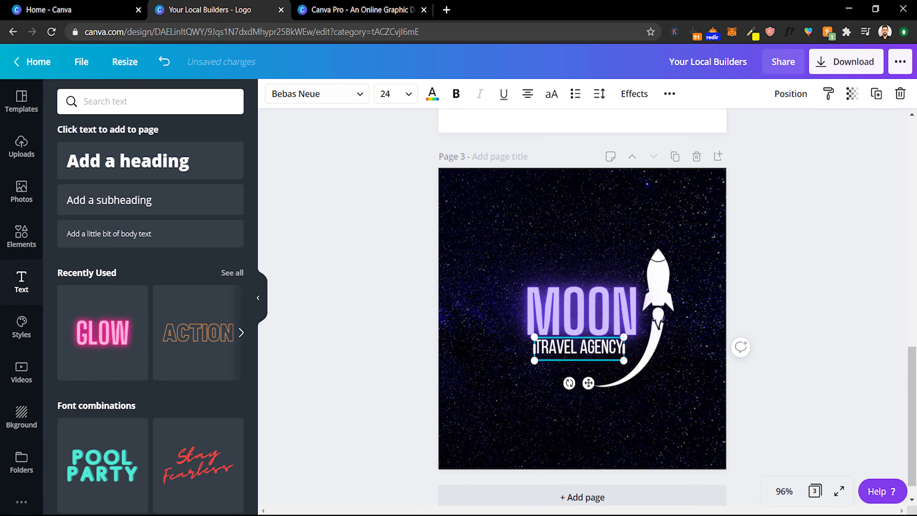
left_click_drag(579, 348, 649, 368)
left_click(387, 94)
type("26")
- Centre the TRAVEL AGENCY subheading beneath the MOON text
left_click(505, 253)
left_click(627, 367)
left_click(577, 356)
left_click_drag(593, 351, 583, 351)
left_click(541, 415)
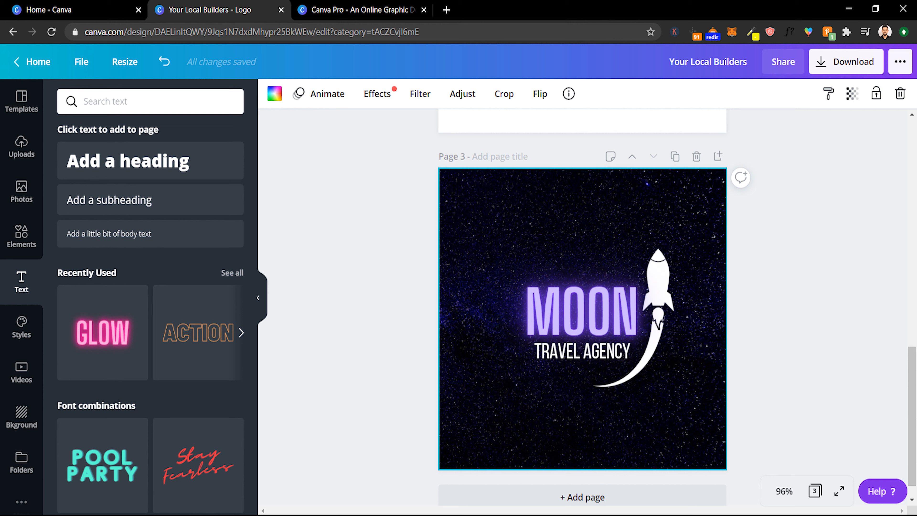
- Try Splice, Lift and Neon effects on the subheading, then reset it to no effect
left_click(583, 351)
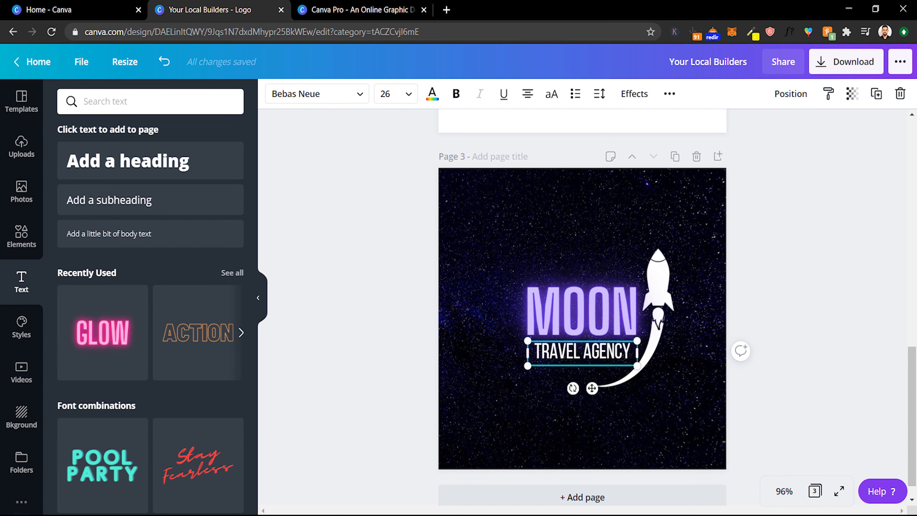
left_click(635, 93)
left_click(150, 235)
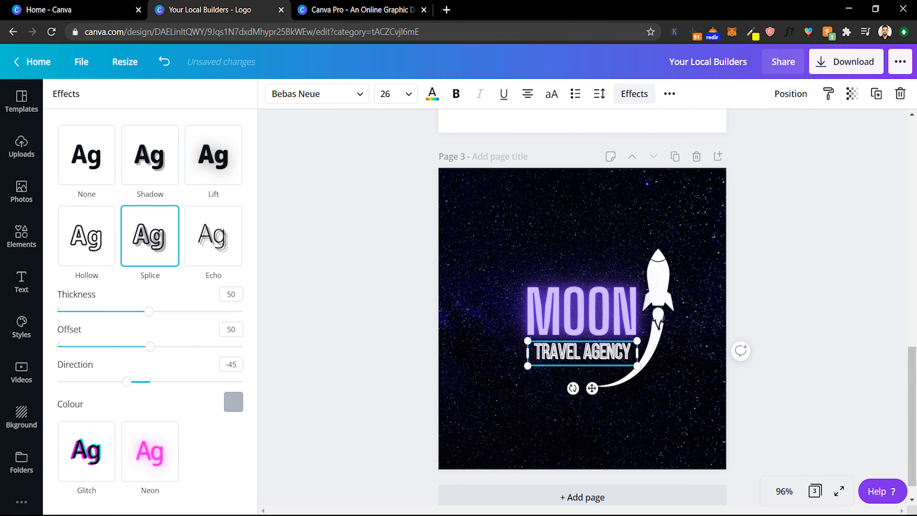
left_click(213, 236)
left_click(213, 155)
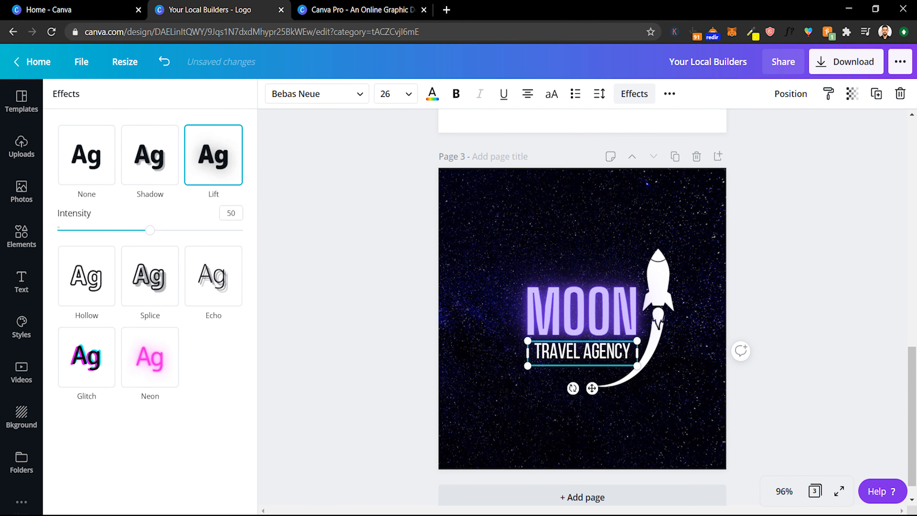
left_click(149, 357)
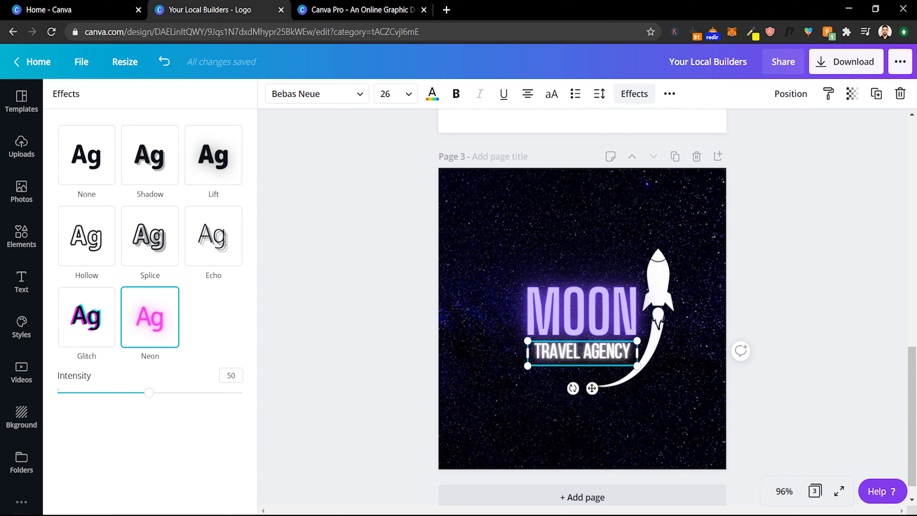
left_click(86, 155)
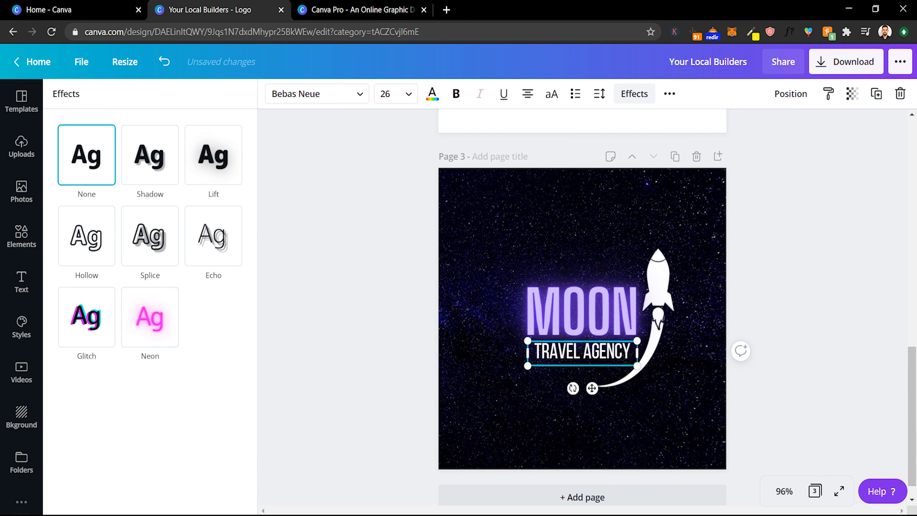
- Scroll through the design's pages to review all three logos
left_click(22, 282)
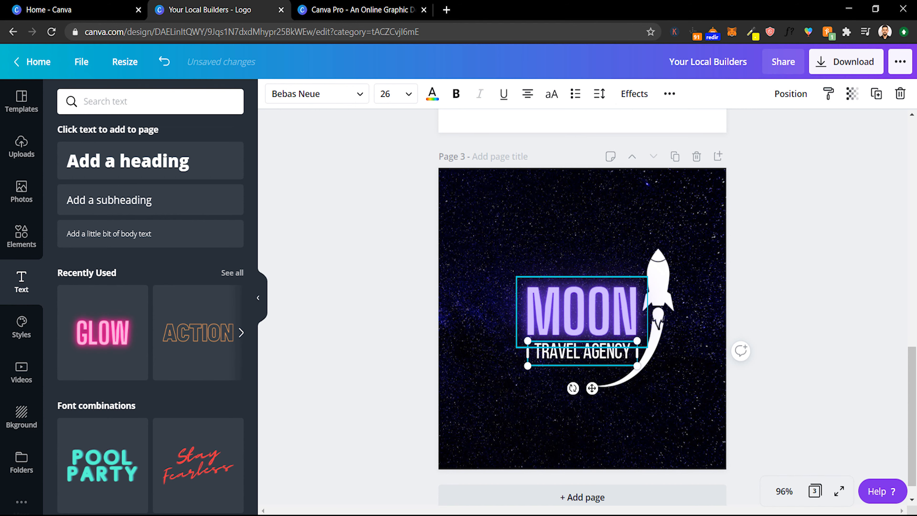
scroll(582, 307, "up", 5)
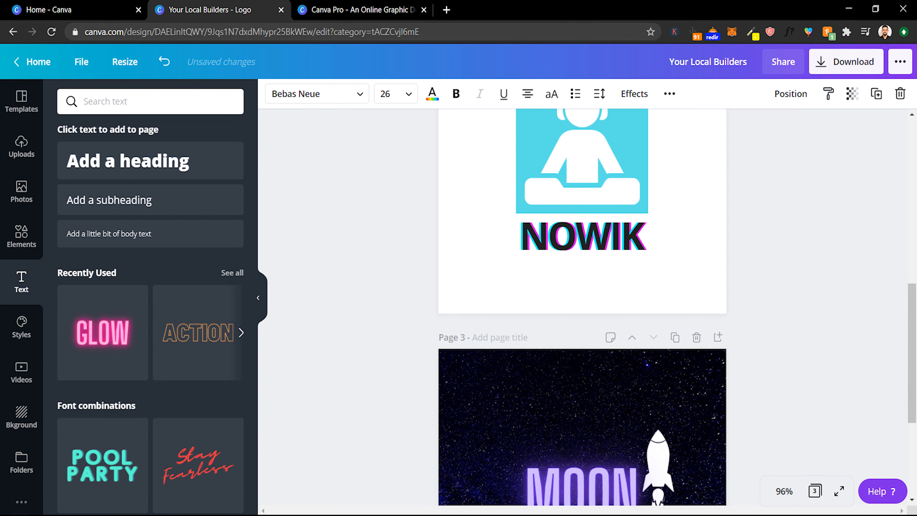
scroll(582, 307, "up", 7)
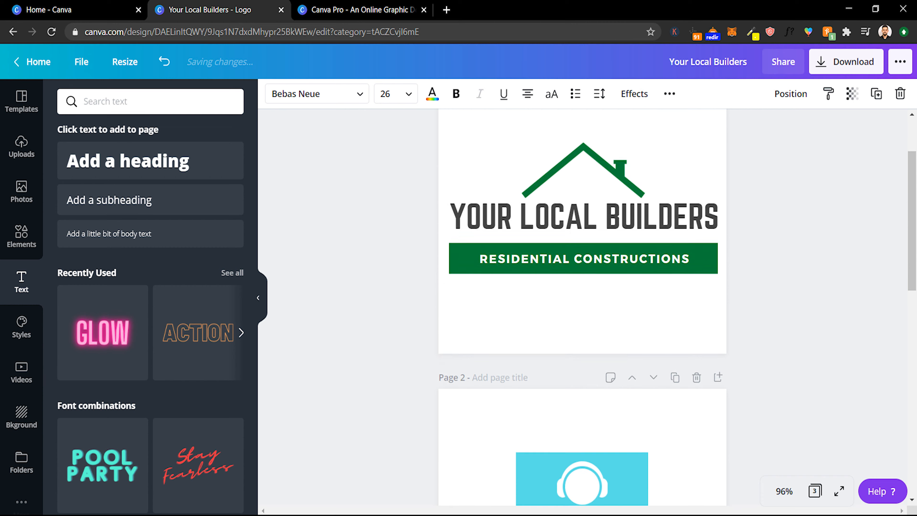
scroll(583, 308, "down", 6)
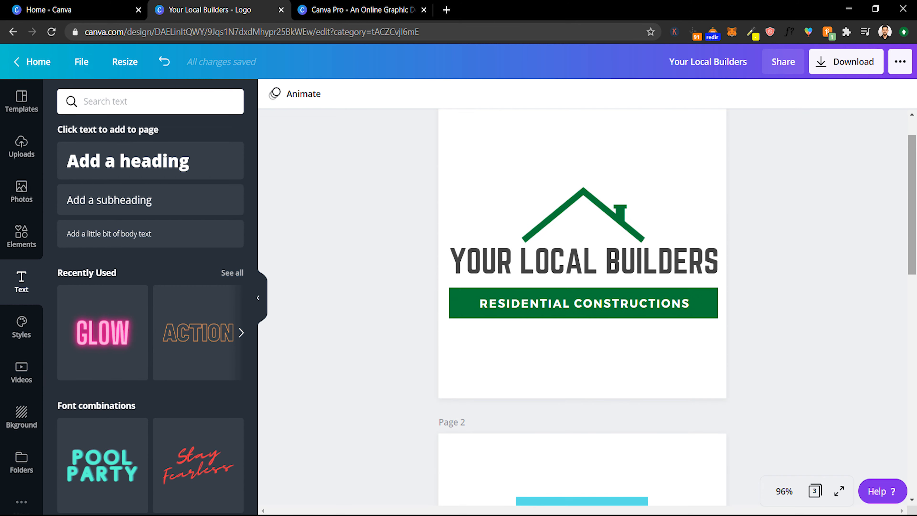
scroll(583, 307, "down", 4)
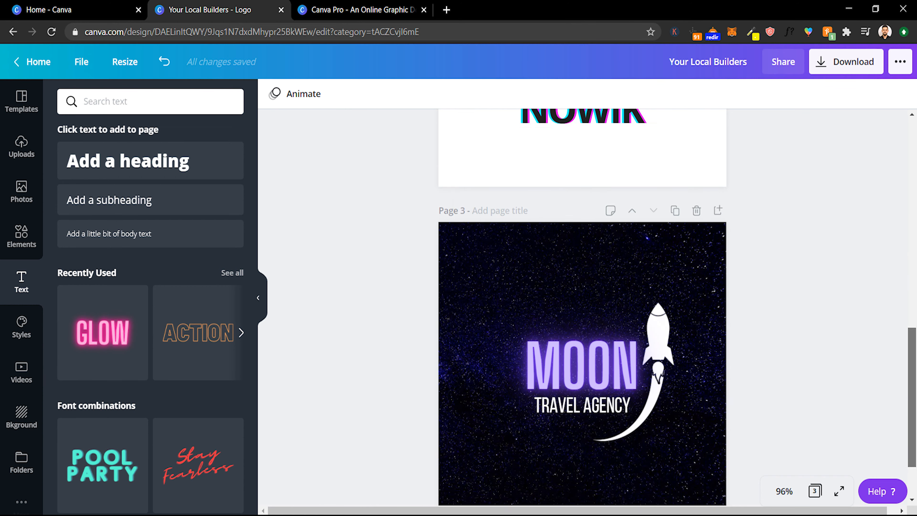
scroll(582, 307, "up", 12)
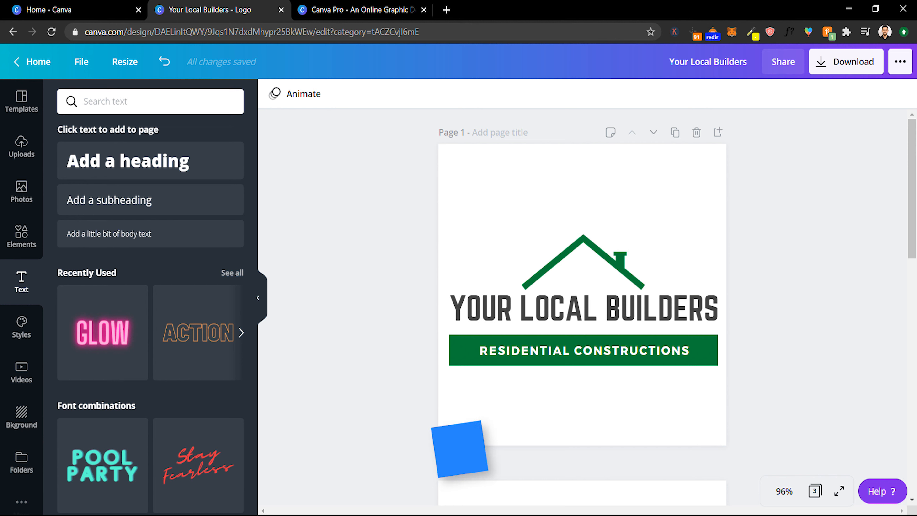